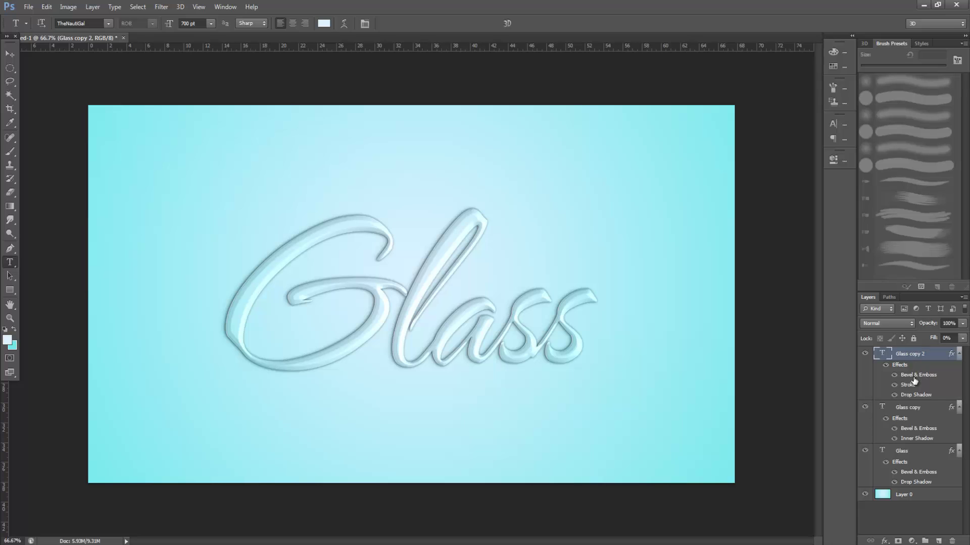
# Step: Replace the three old Glass layers with a new 700 pt TheNautiGal 'Glass' centred lower on the canvas
pyautogui.keyDown('shift'); pyautogui.click(901, 452); pyautogui.keyUp('shift')
pyautogui.press('Delete')
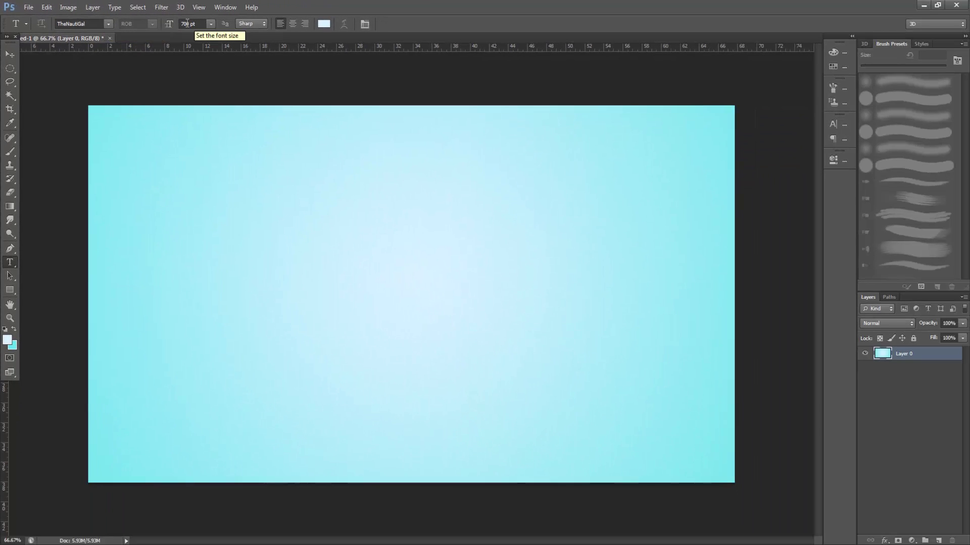
pyautogui.click(383, 300)
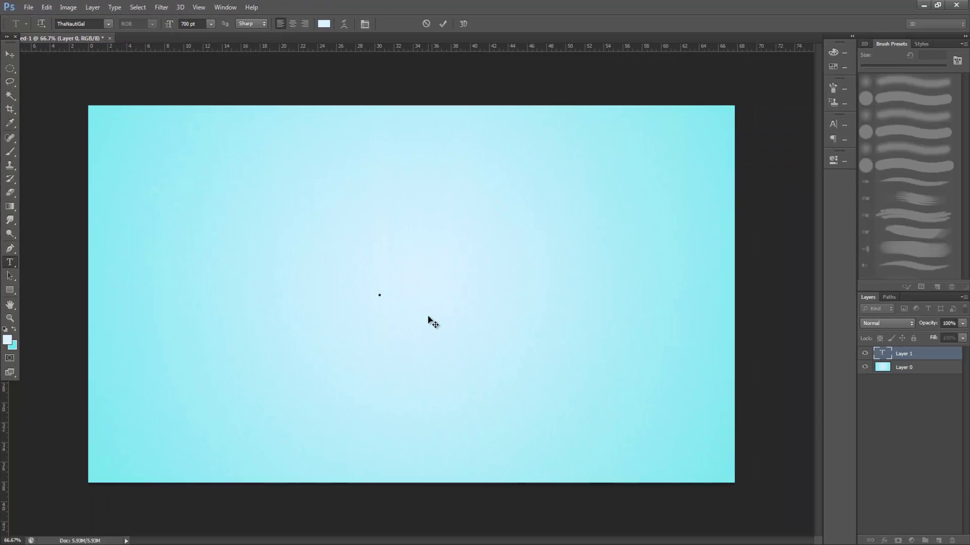
pyautogui.write('Glass')
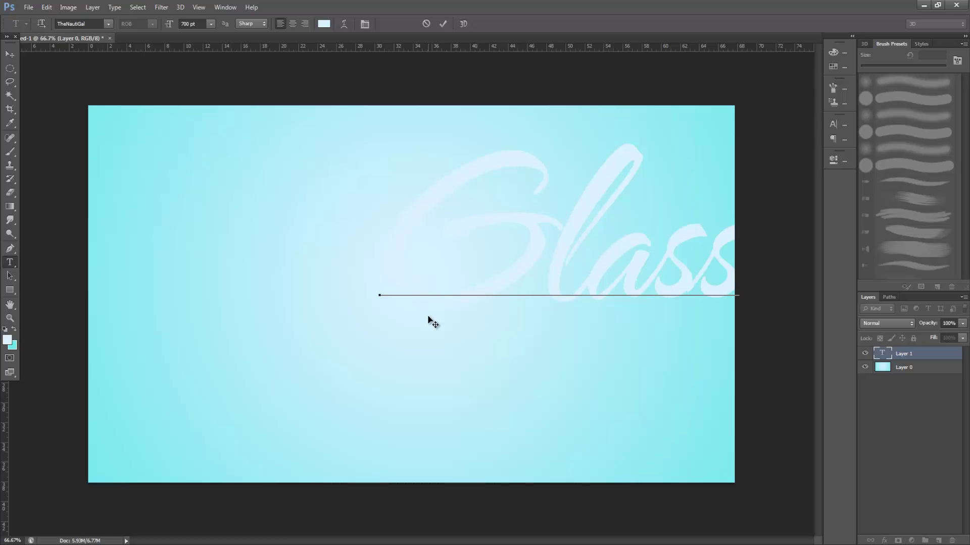
pyautogui.moveTo(428, 320); pyautogui.dragTo(218, 404)
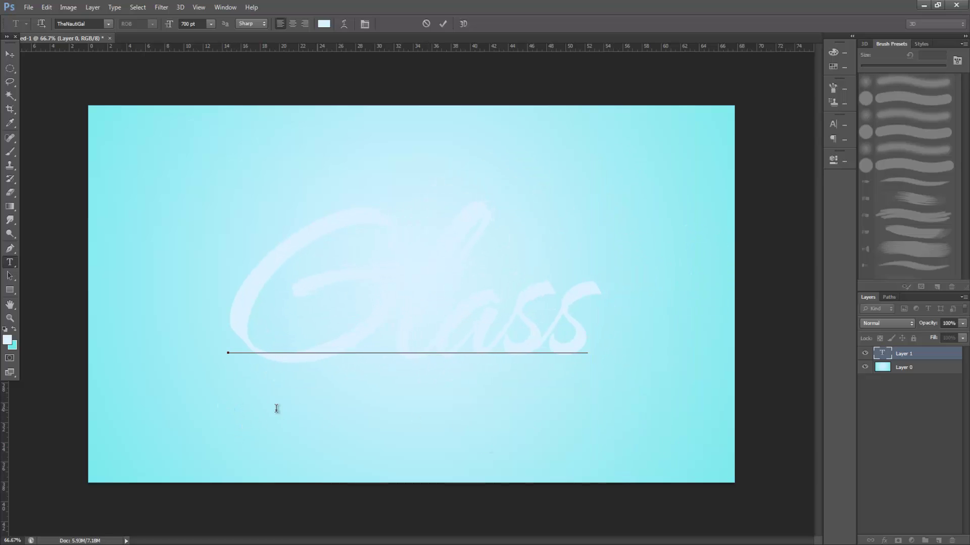
pyautogui.moveTo(242, 479); pyautogui.dragTo(243, 486)
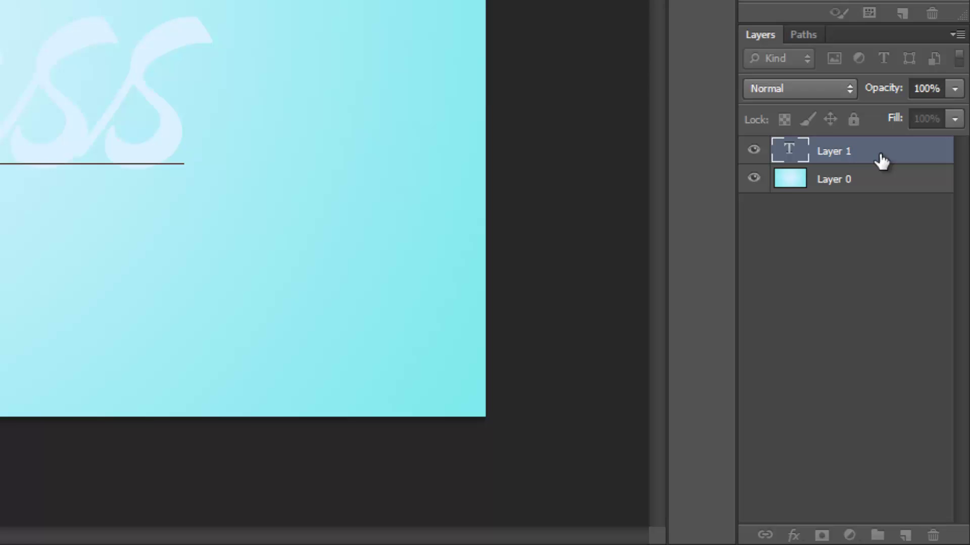
# Step: Rename the text layer to Glass and make two copies of it
pyautogui.click(921, 353)
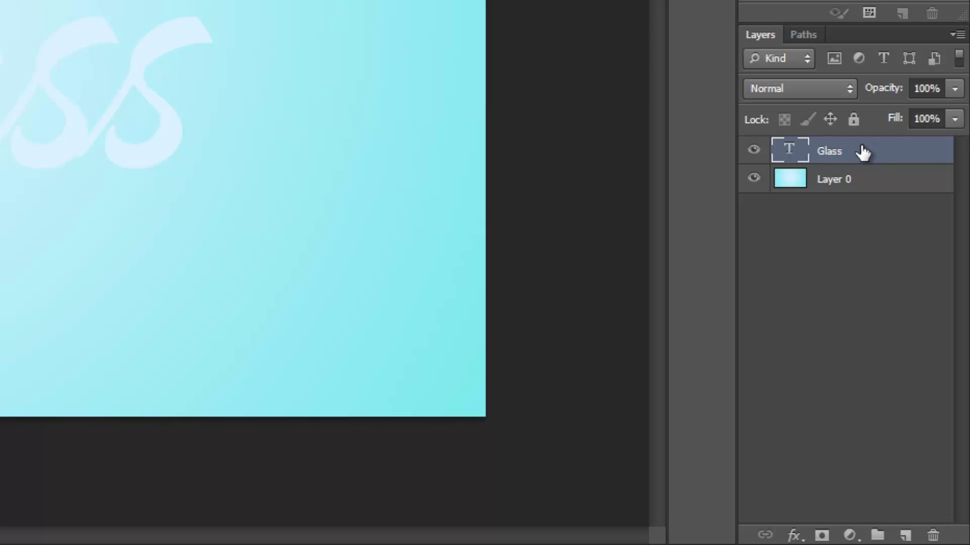
pyautogui.moveTo(858, 154); pyautogui.dragTo(905, 535)
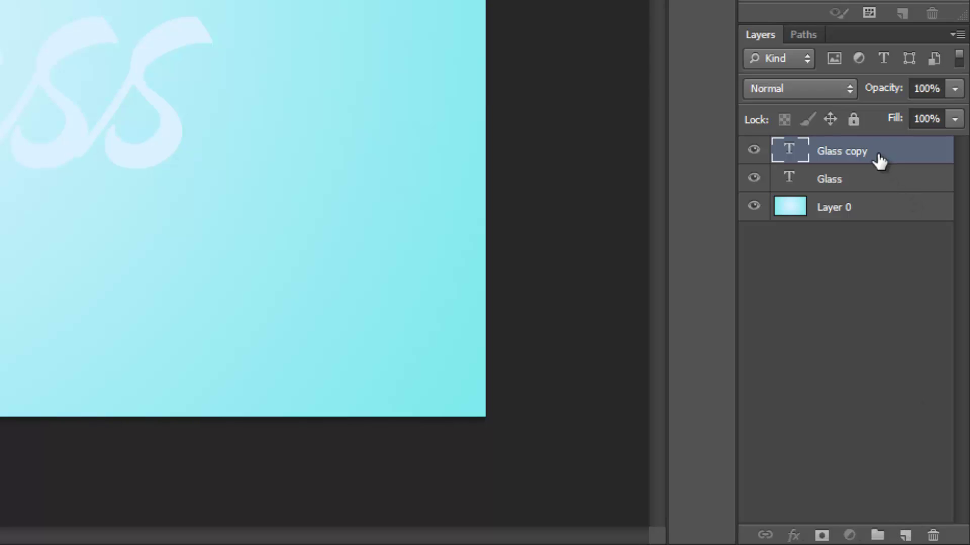
pyautogui.moveTo(876, 160); pyautogui.dragTo(905, 534)
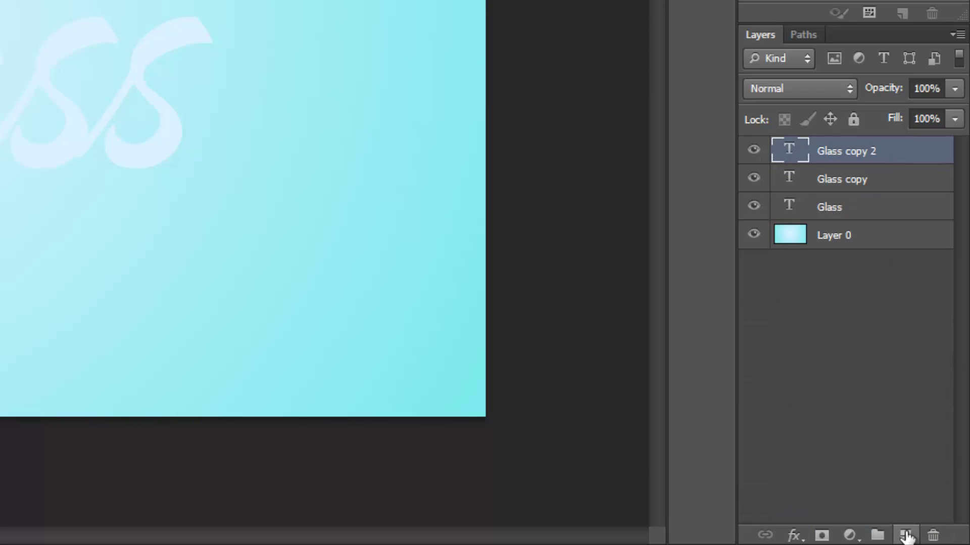
# Step: Hide Glass copy and Glass copy 2, then select the original Glass layer
pyautogui.click(755, 178)
pyautogui.click(754, 151)
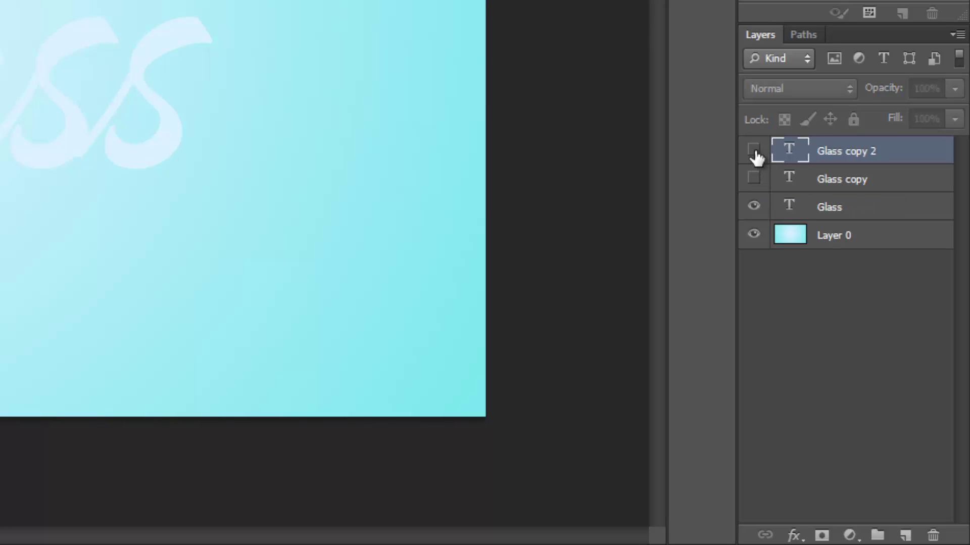
pyautogui.click(830, 214)
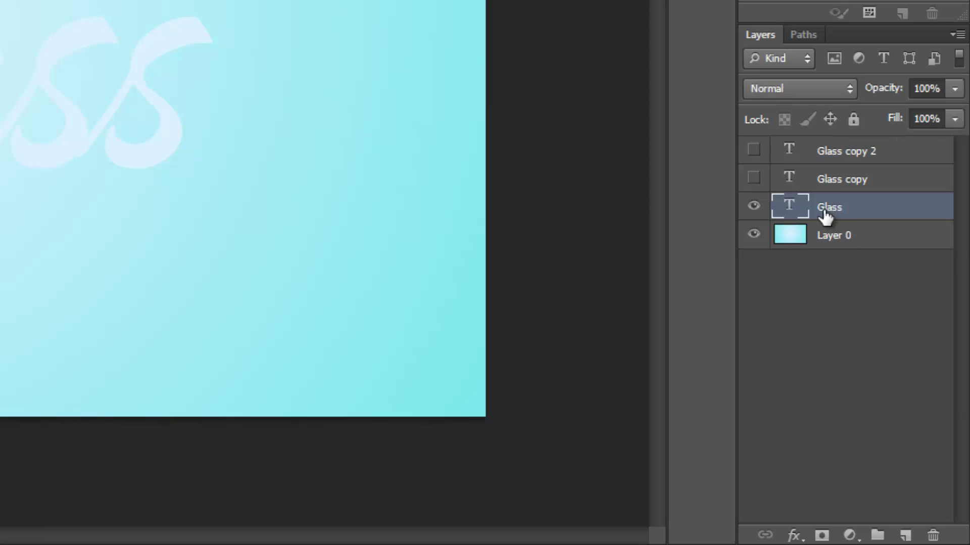
# Step: Set the Glass layer's fill opacity to 0% in Blending Options
pyautogui.click(793, 535)
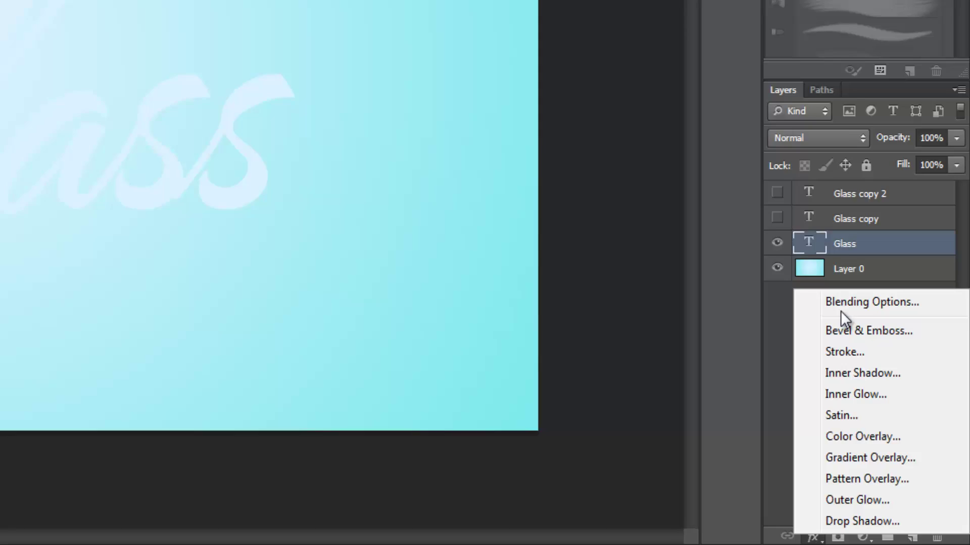
pyautogui.click(830, 273)
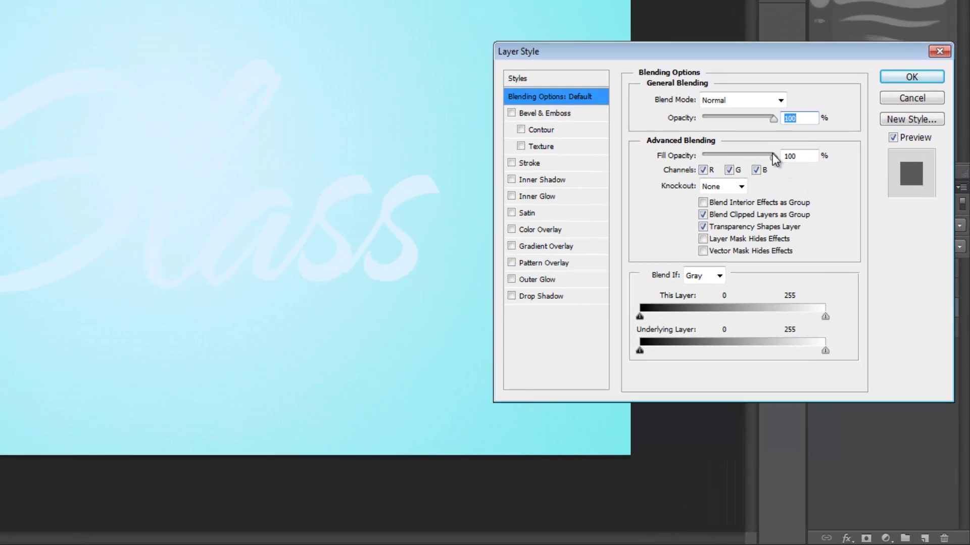
pyautogui.moveTo(772, 156); pyautogui.dragTo(690, 159)
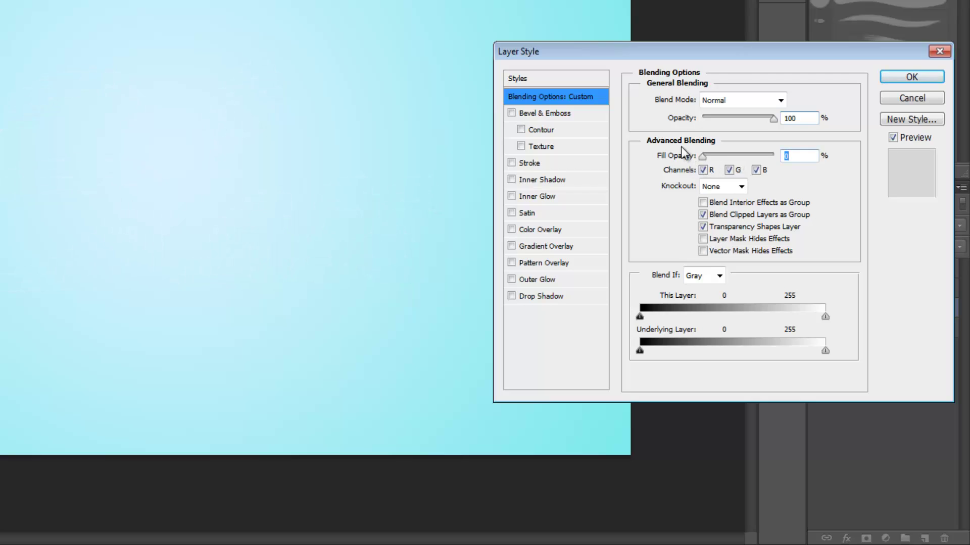
# Step: Add a Bevel & Emboss with 80% depth and a cone-shaped gloss contour
pyautogui.click(530, 113)
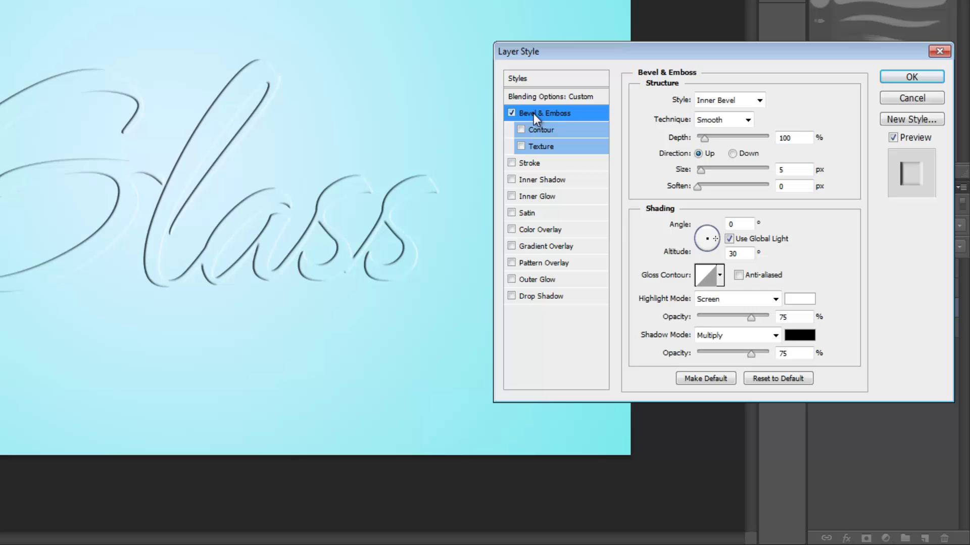
pyautogui.moveTo(796, 137); pyautogui.dragTo(756, 137)
pyautogui.write('80')
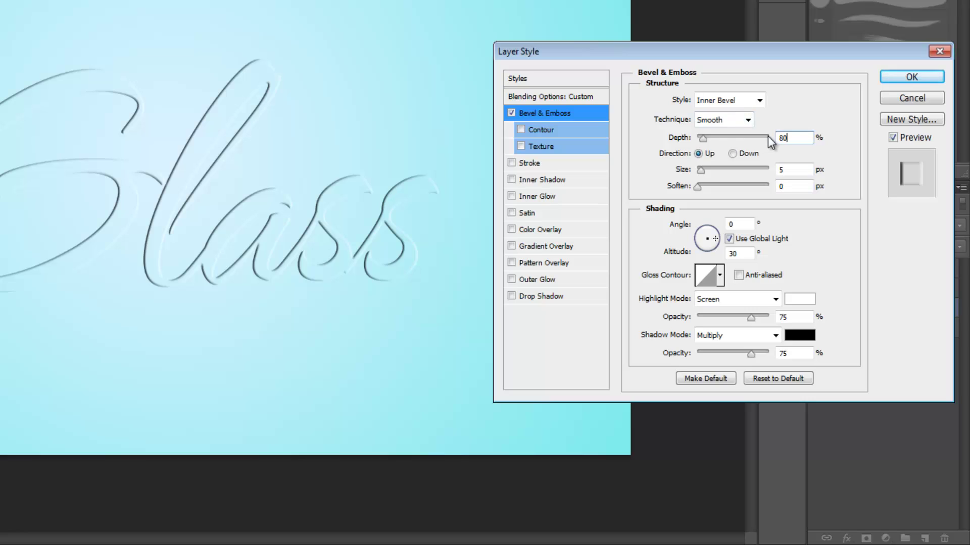
pyautogui.click(791, 187)
pyautogui.click(735, 224)
pyautogui.doubleClick(735, 224)
pyautogui.doubleClick(735, 224)
pyautogui.click(721, 276)
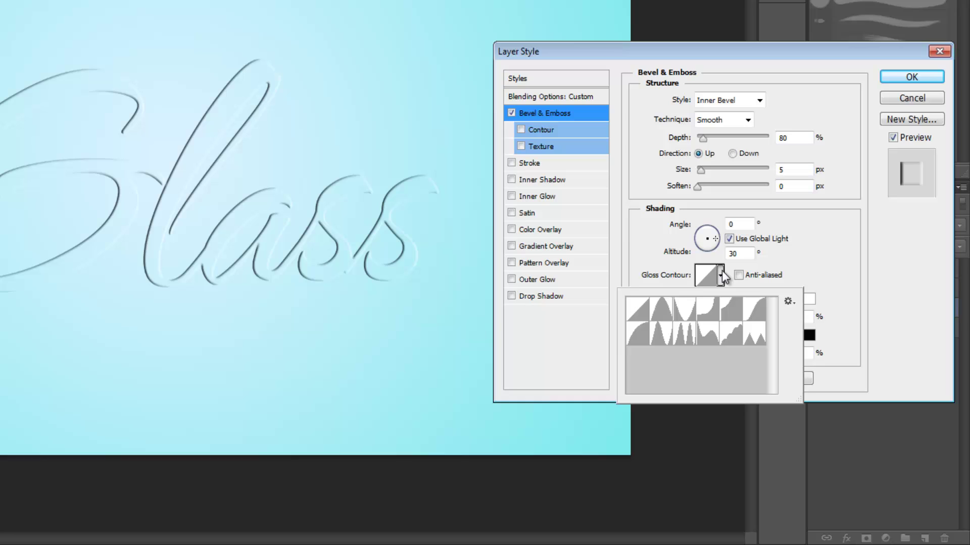
pyautogui.click(691, 310)
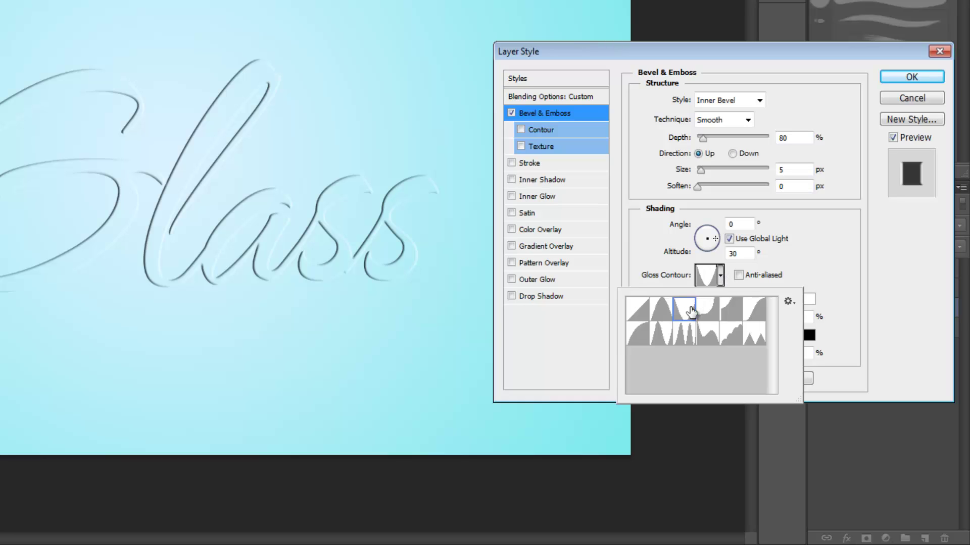
pyautogui.click(722, 278)
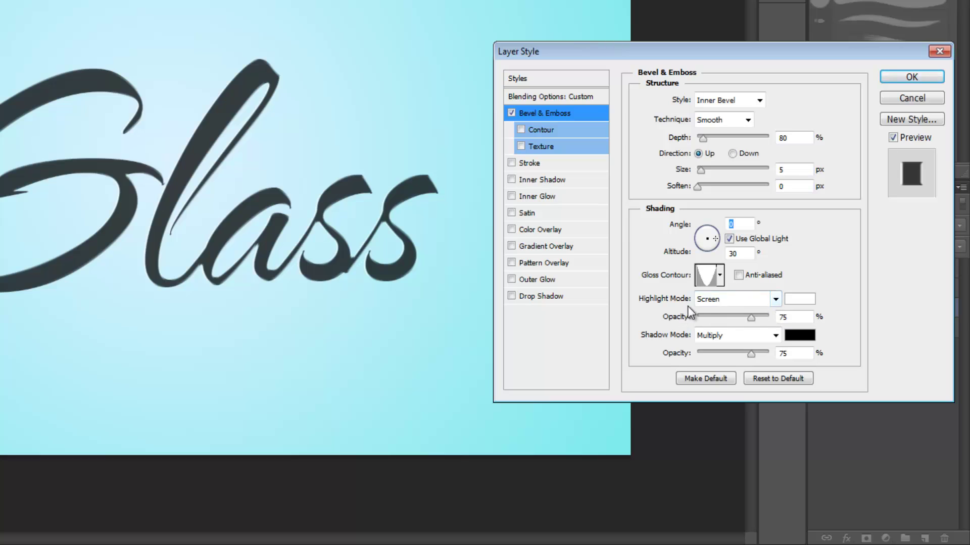
# Step: Set the bevel highlight to Linear Dodge (Add) 30% and the shadow to Linear Burn 0%
pyautogui.click(774, 301)
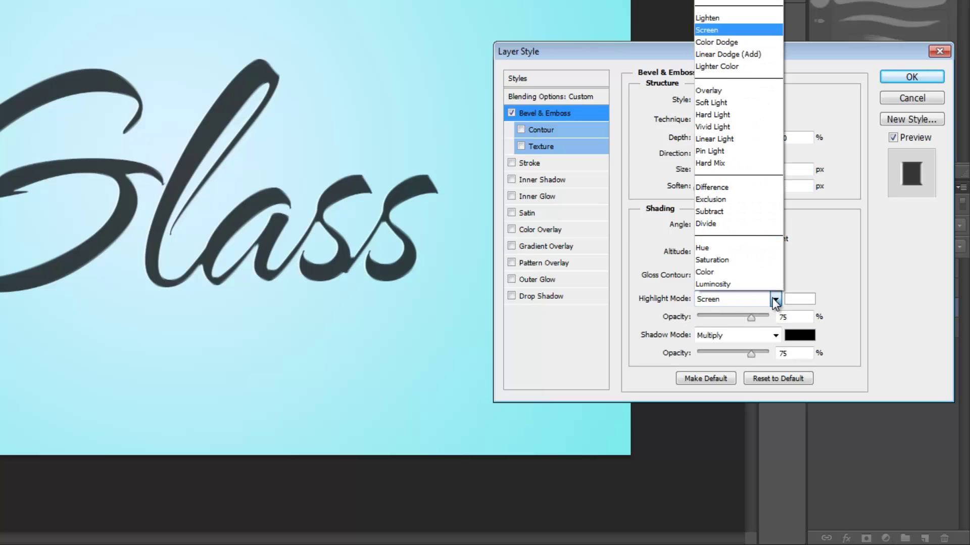
pyautogui.click(759, 55)
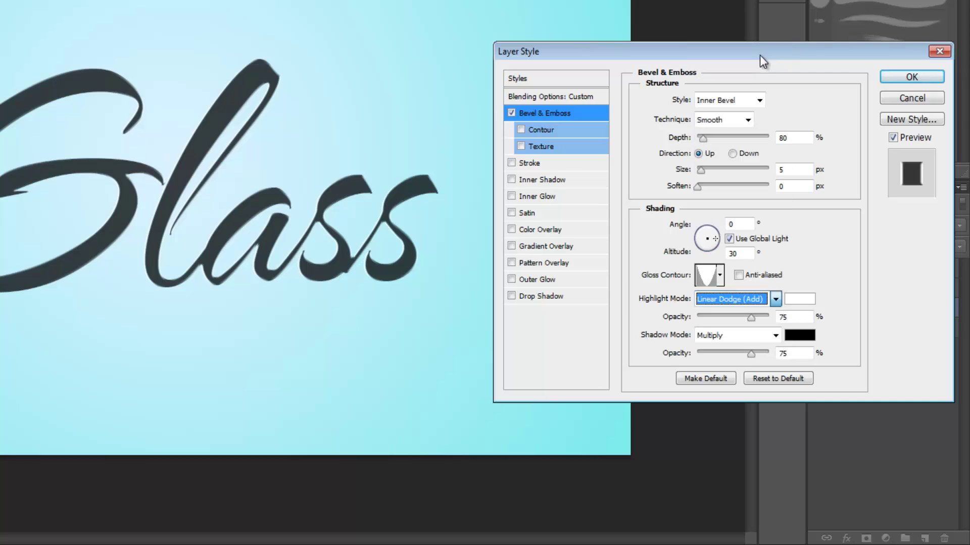
pyautogui.doubleClick(795, 318)
pyautogui.write('3')
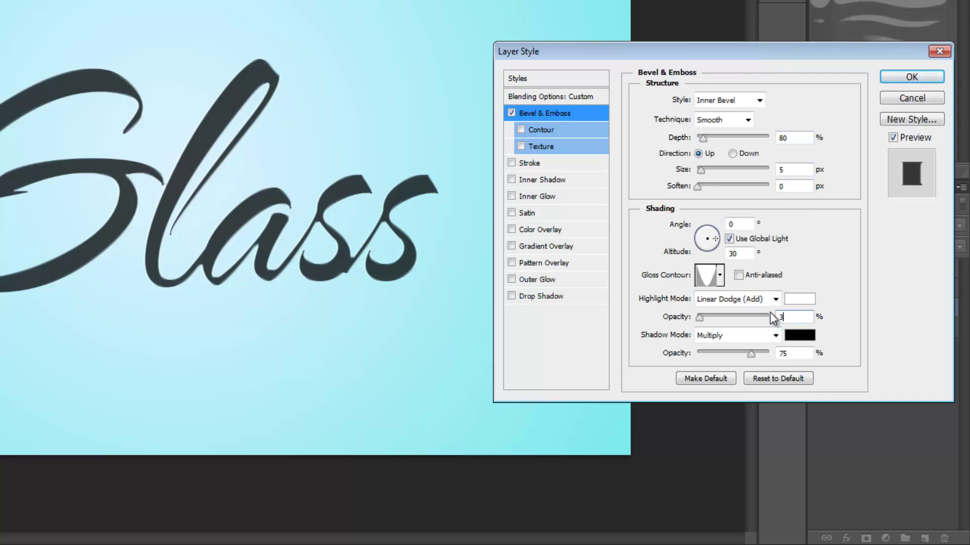
pyautogui.write('0')
pyautogui.click(775, 334)
pyautogui.click(737, 20)
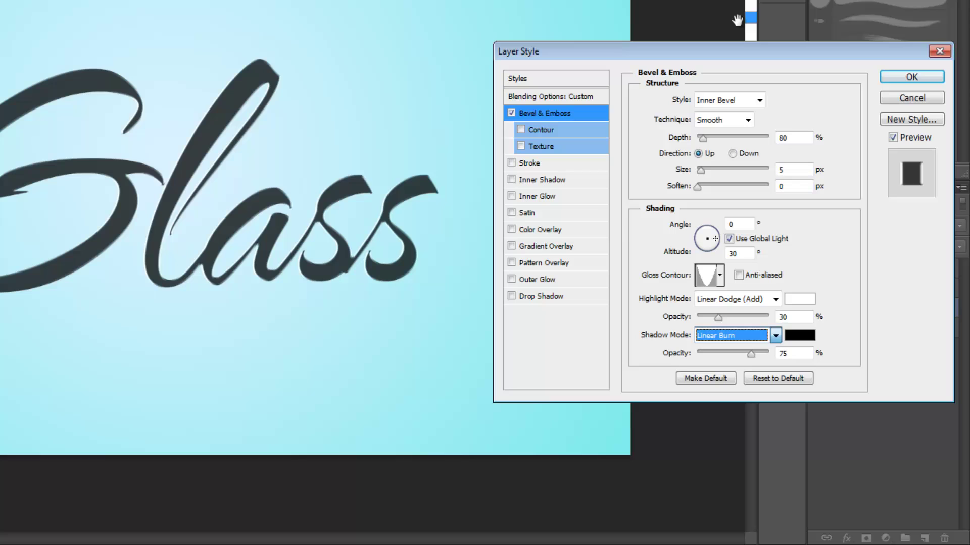
pyautogui.click(791, 352)
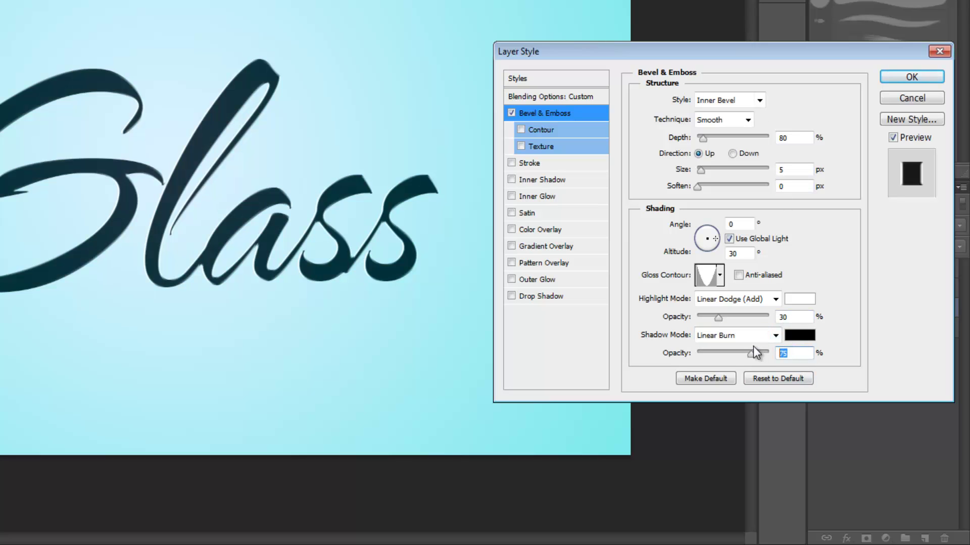
pyautogui.write('0')
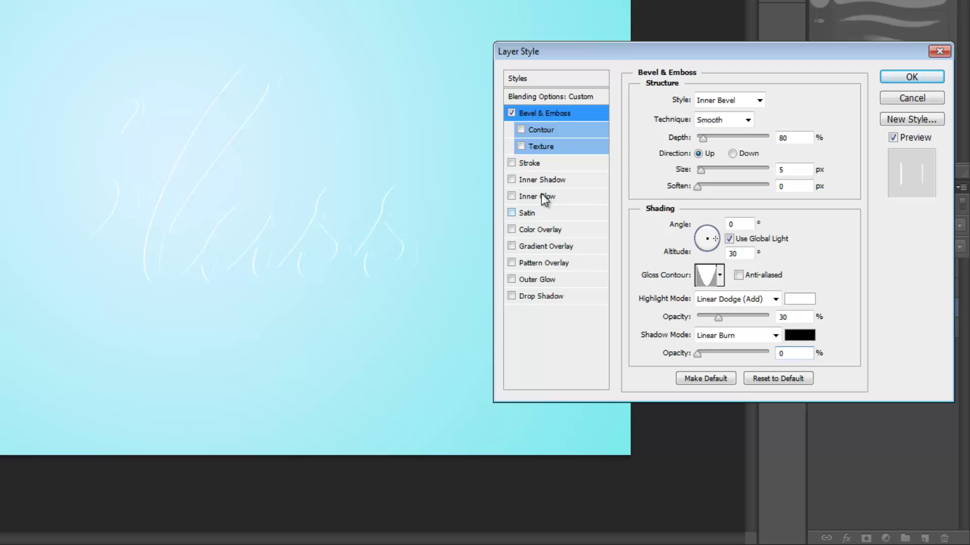
# Step: Add a Linear Burn drop shadow coloured dark teal #102222
pyautogui.click(534, 296)
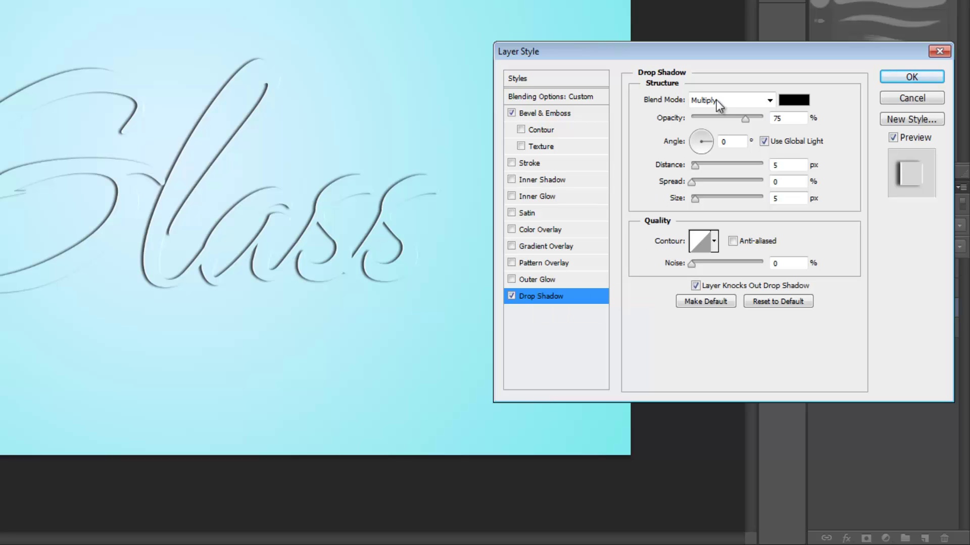
pyautogui.click(769, 99)
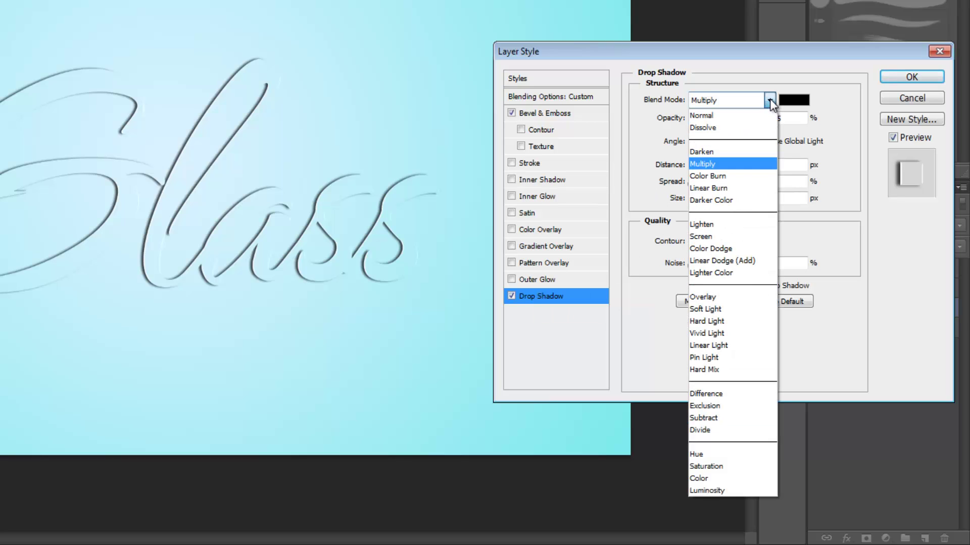
pyautogui.click(720, 189)
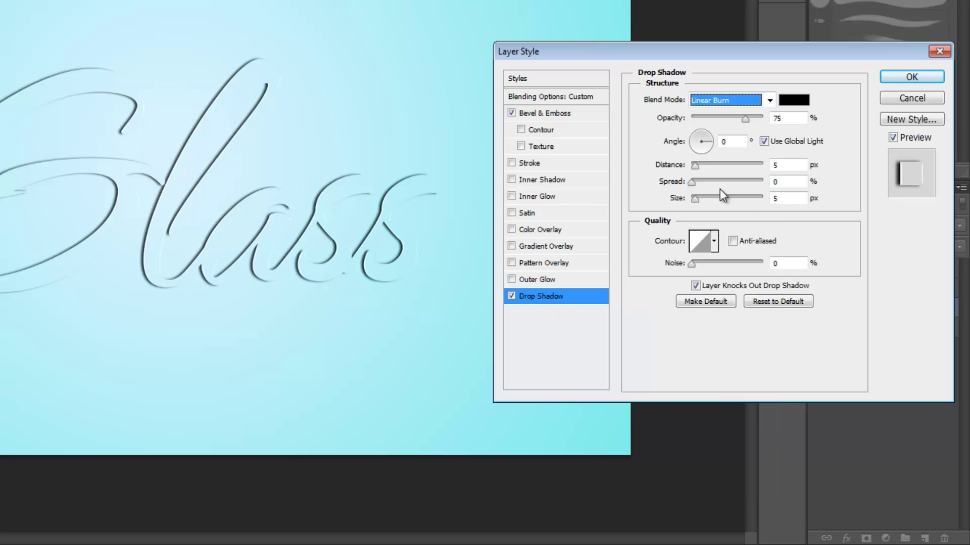
pyautogui.click(799, 104)
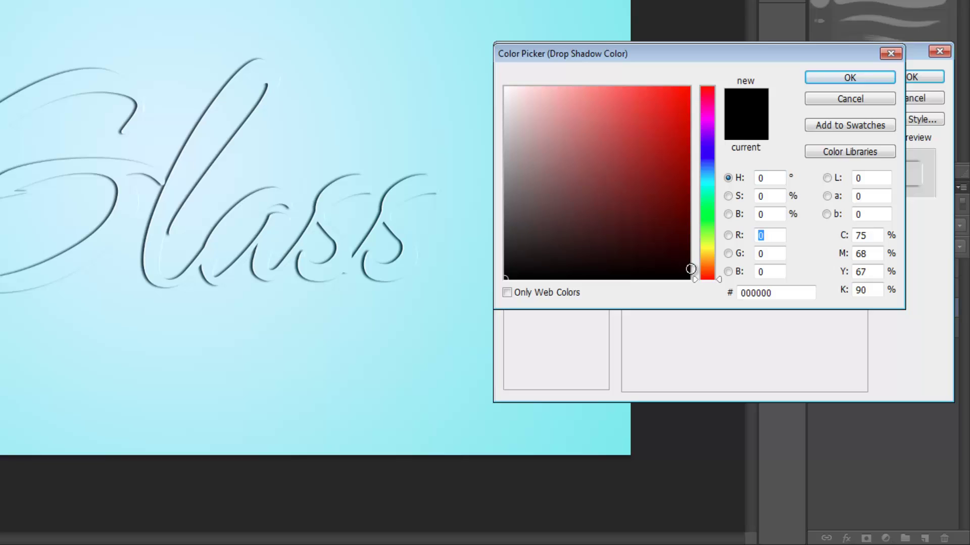
pyautogui.moveTo(777, 295); pyautogui.dragTo(713, 293)
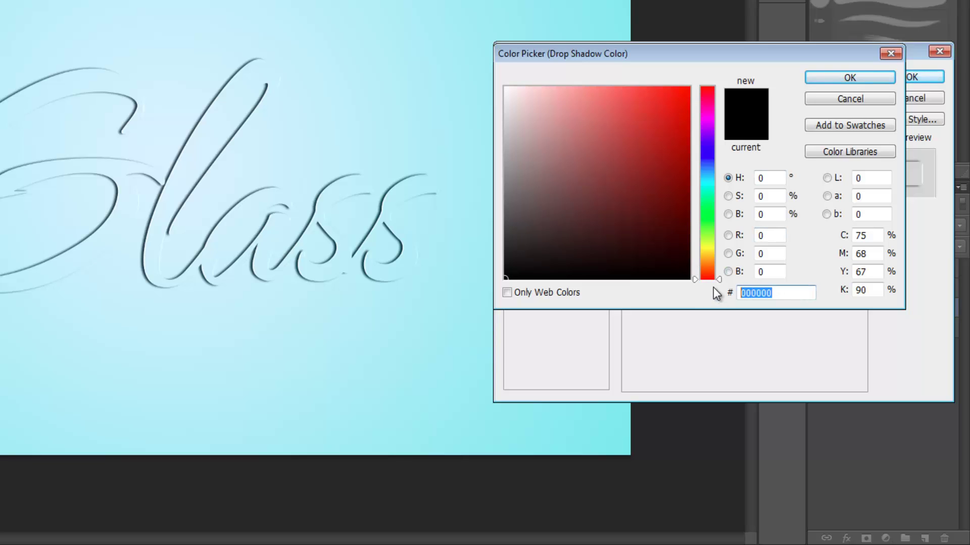
pyautogui.write('102')
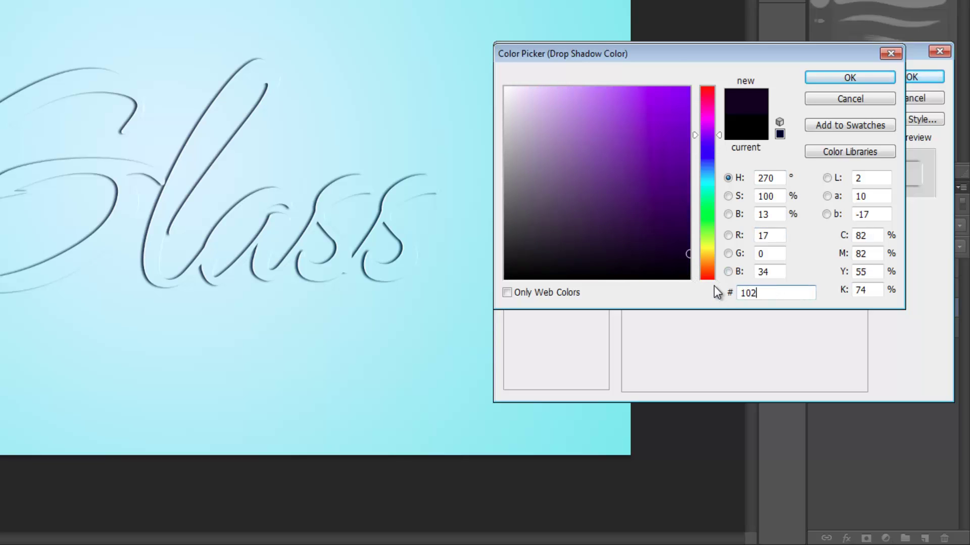
pyautogui.write('222')
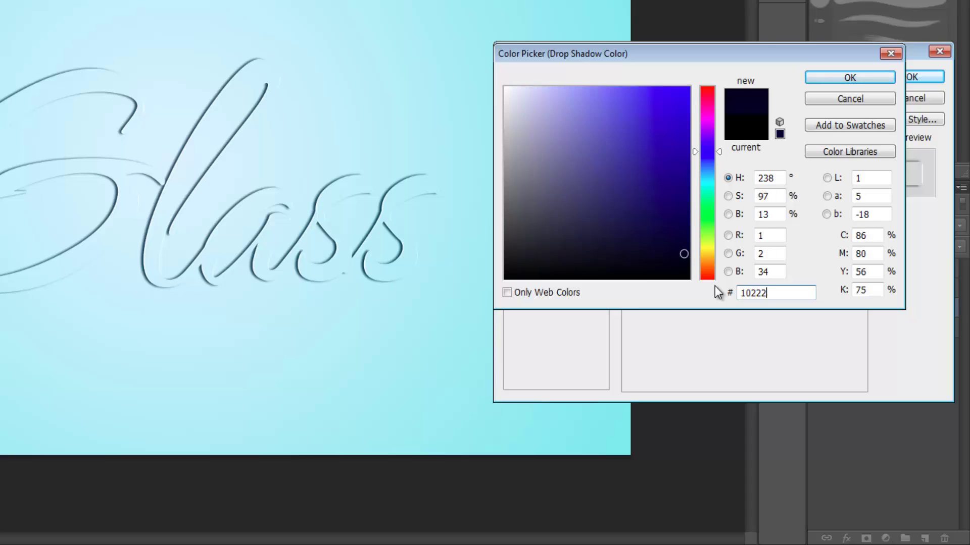
pyautogui.click(850, 78)
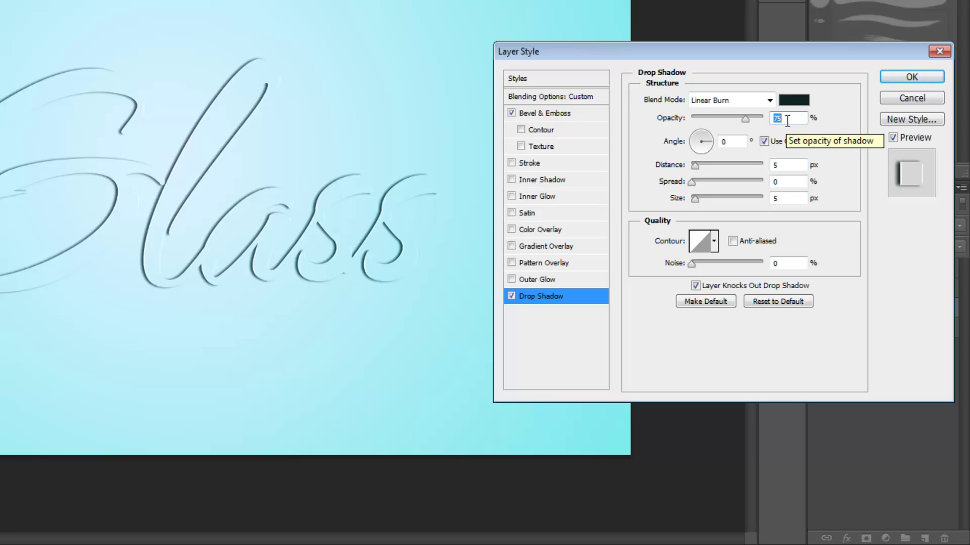
# Step: Set the drop shadow to 15% opacity, 10 px distance and 15 px size, and apply it
pyautogui.write('15')
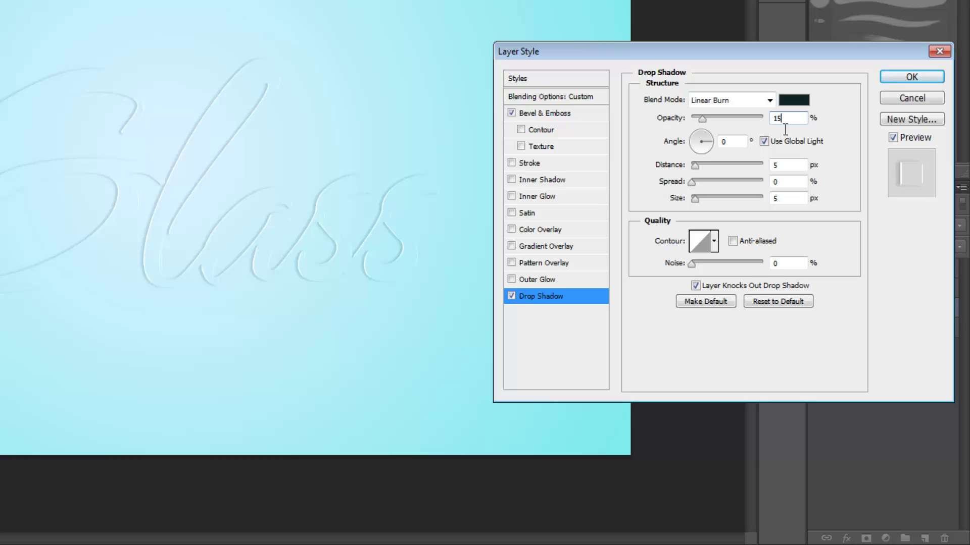
pyautogui.doubleClick(784, 164)
pyautogui.write('10')
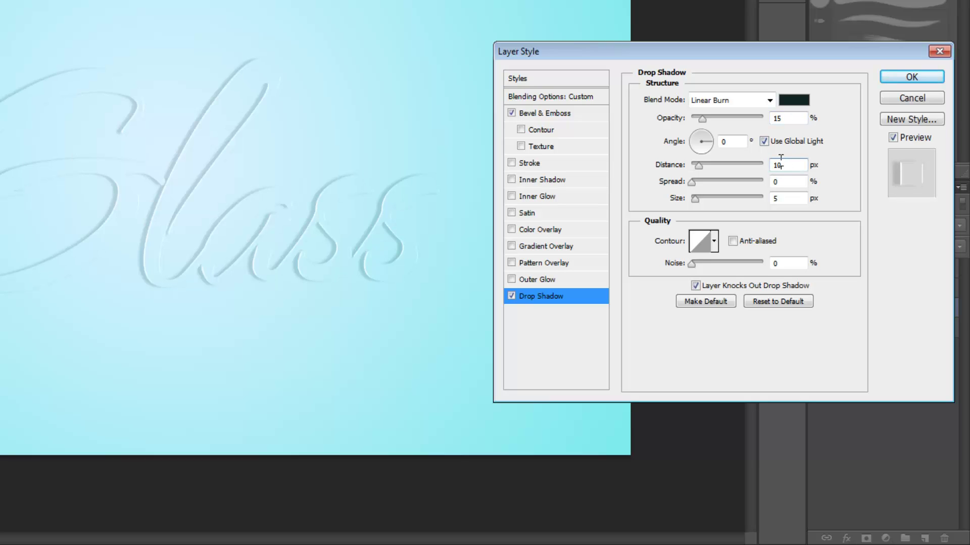
pyautogui.click(771, 198)
pyautogui.write('1')
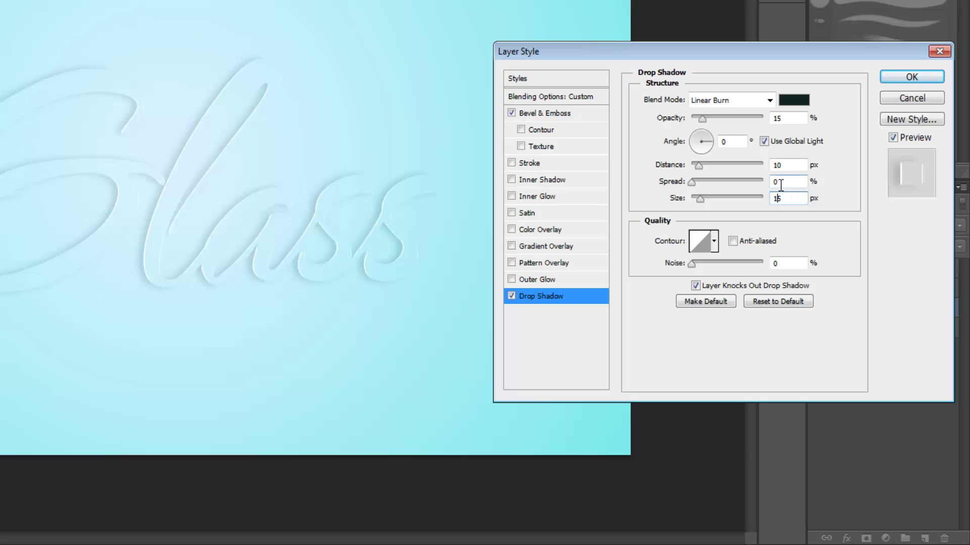
pyautogui.click(912, 77)
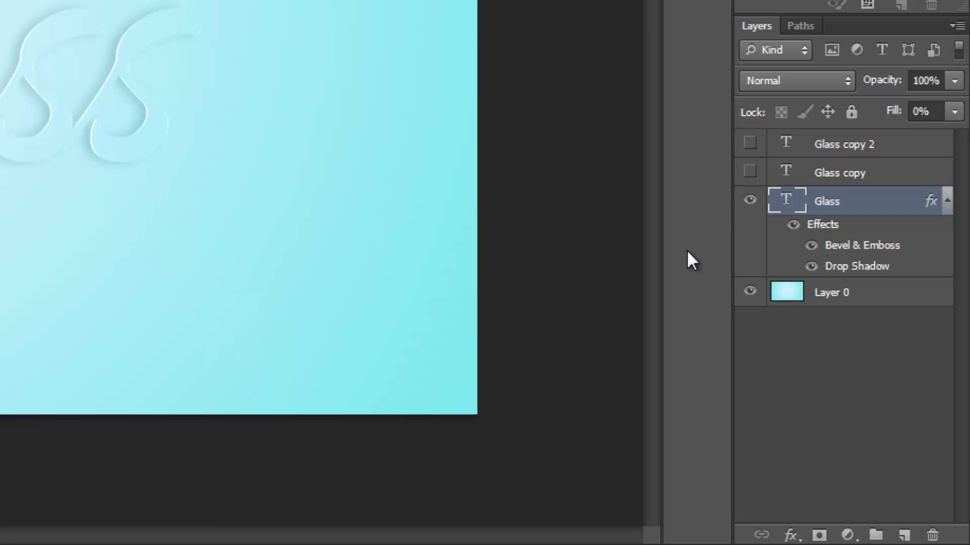
# Step: Show and select the Glass copy layer and set its fill opacity to 0%
pyautogui.click(750, 172)
pyautogui.click(819, 175)
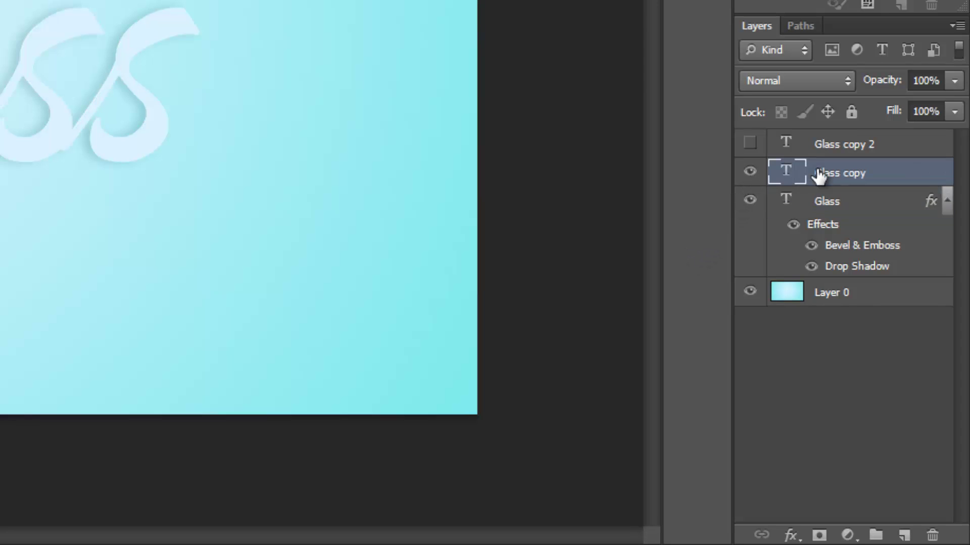
pyautogui.click(794, 533)
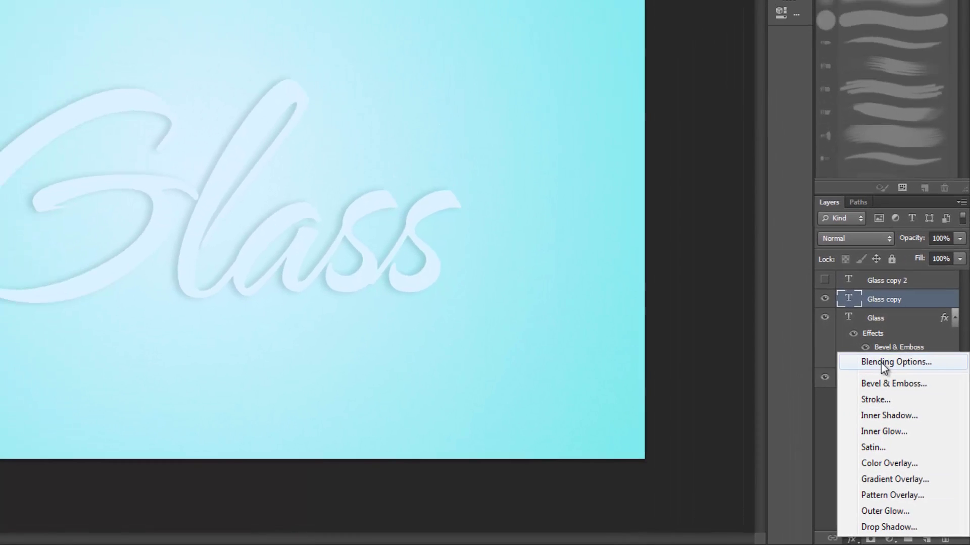
pyautogui.click(881, 363)
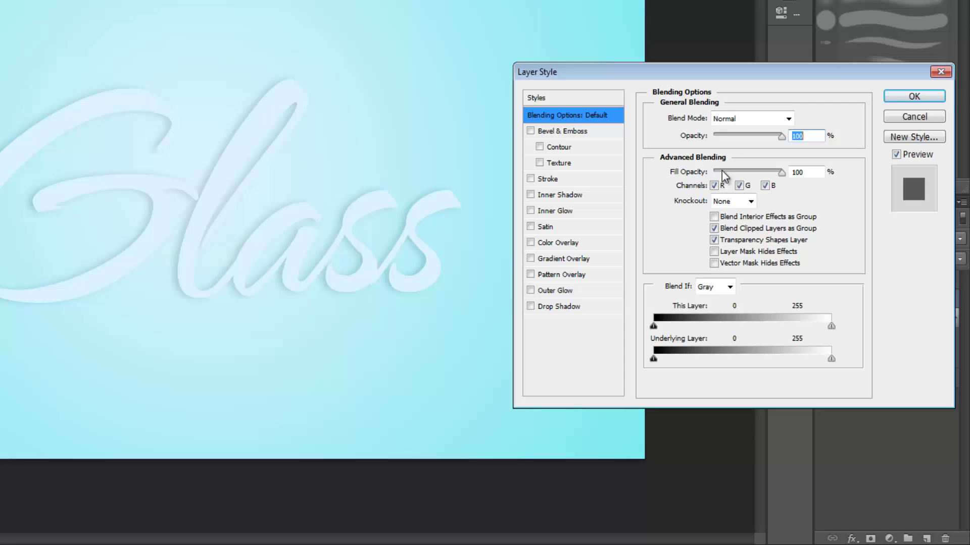
pyautogui.moveTo(720, 177); pyautogui.dragTo(712, 179)
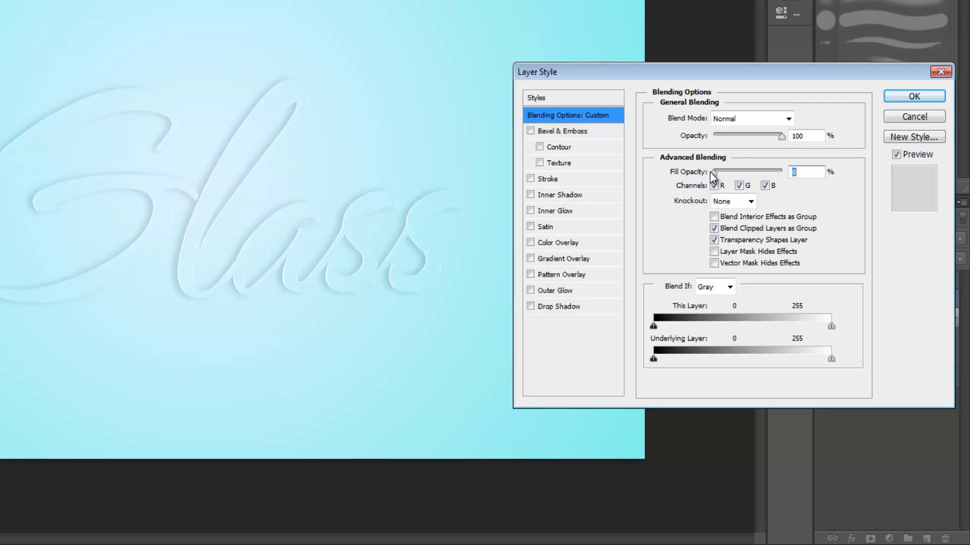
# Step: Add a Bevel & Emboss with 1000% depth, softness 1 and a cone gloss contour
pyautogui.click(551, 131)
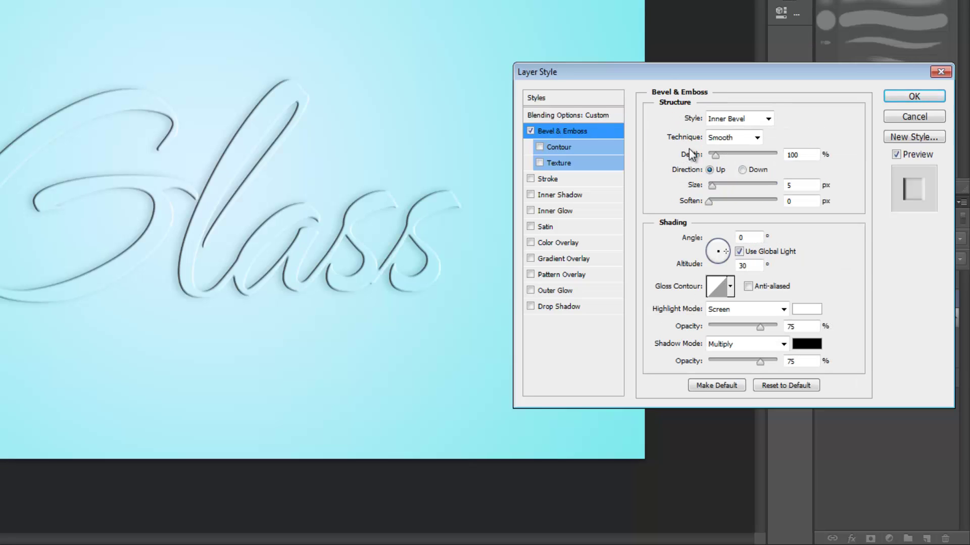
pyautogui.moveTo(716, 156); pyautogui.dragTo(781, 162)
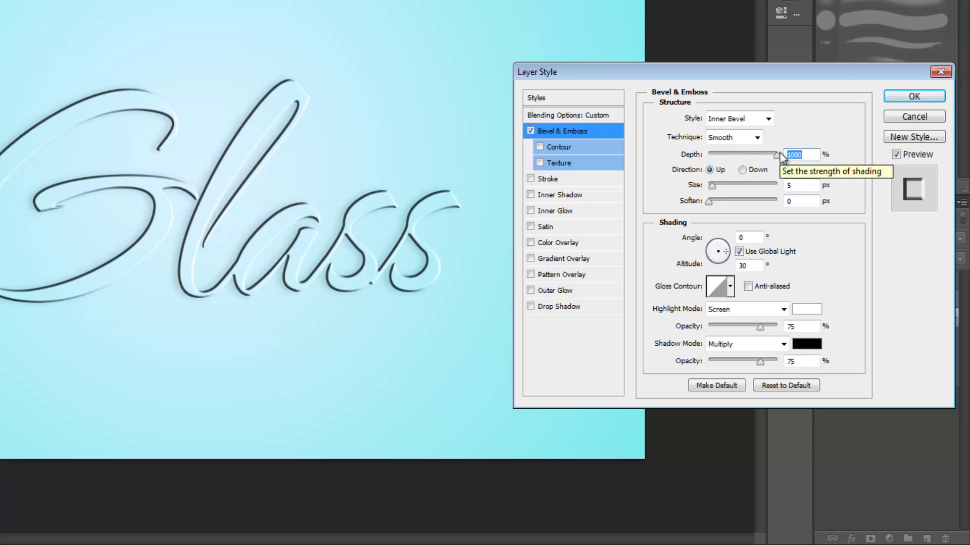
pyautogui.click(794, 202)
pyautogui.write('1')
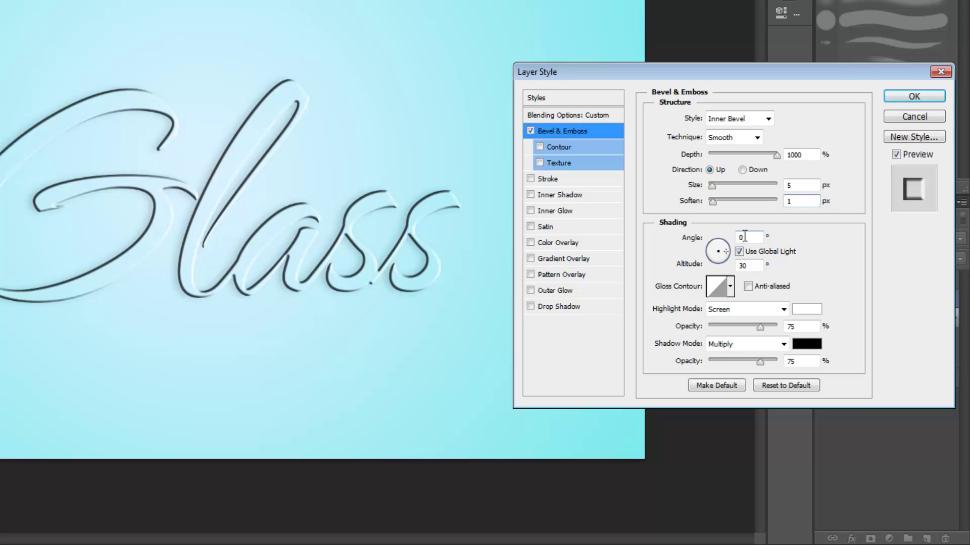
pyautogui.click(731, 287)
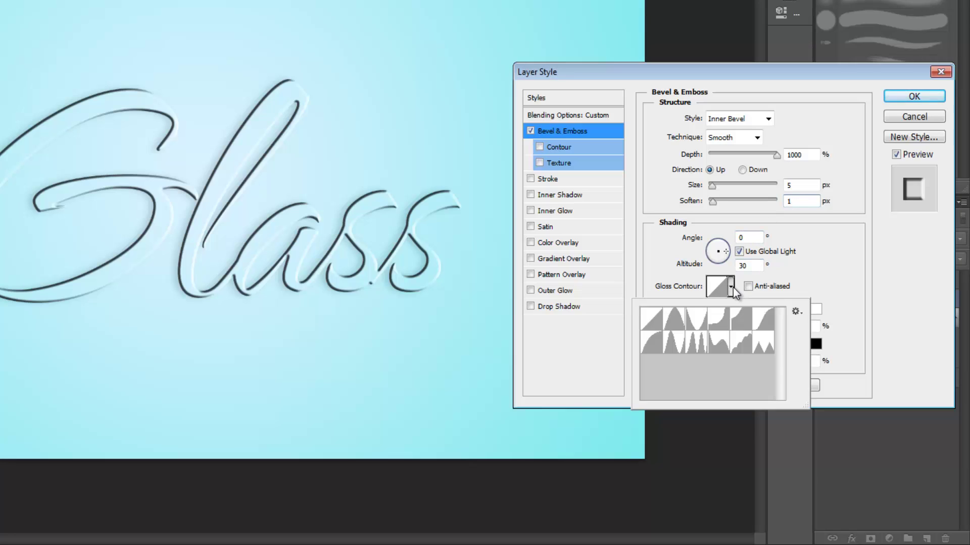
pyautogui.click(672, 322)
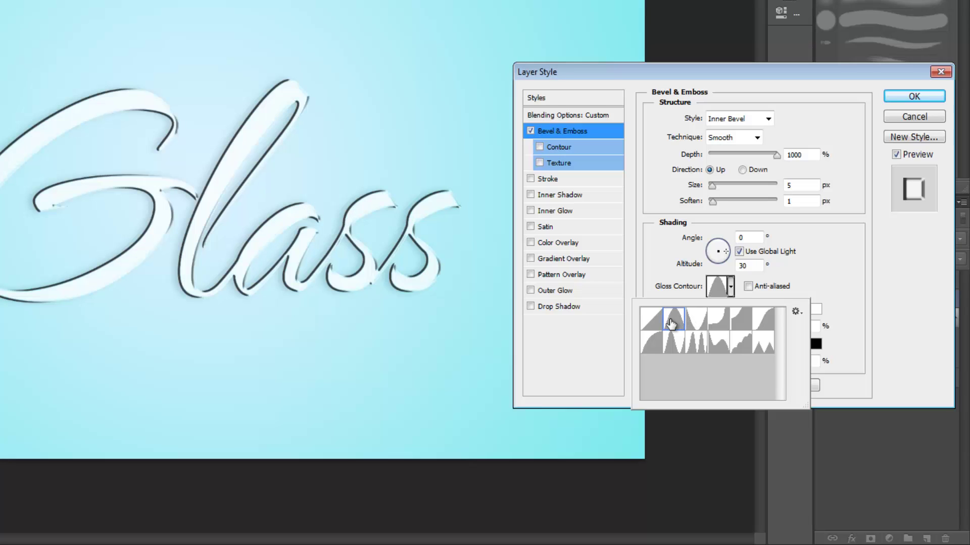
pyautogui.click(730, 291)
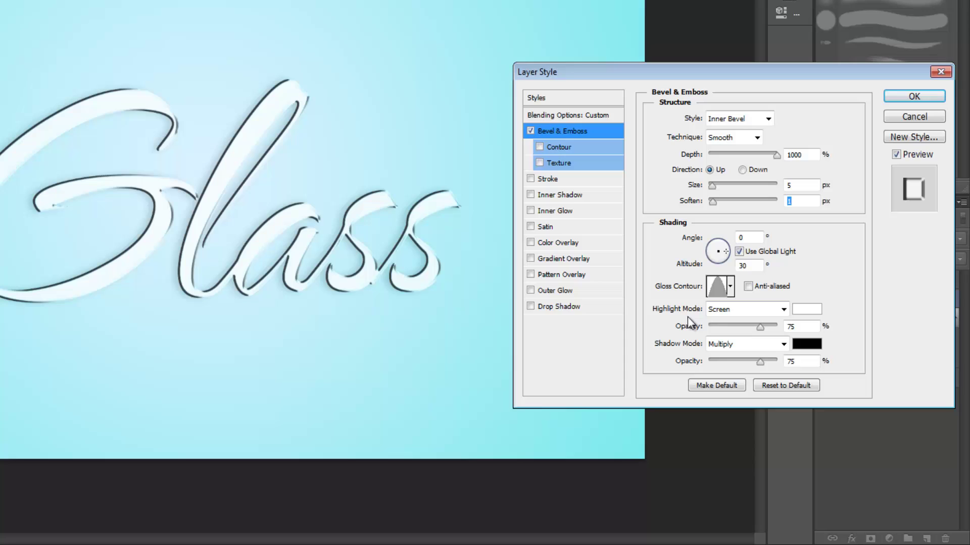
# Step: Set the bevel highlight to Color Burn 5% and the shadow to Linear Burn 8%
pyautogui.click(783, 310)
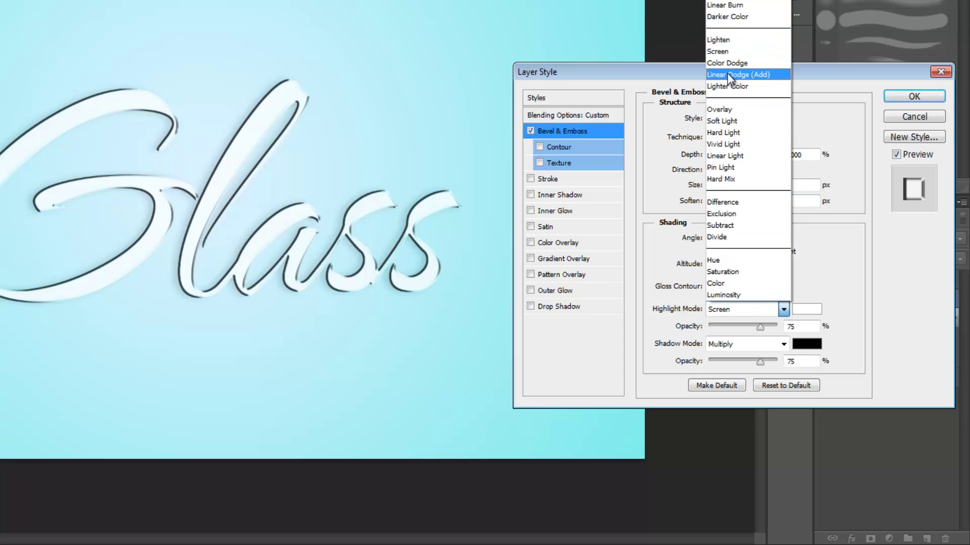
pyautogui.click(727, 6)
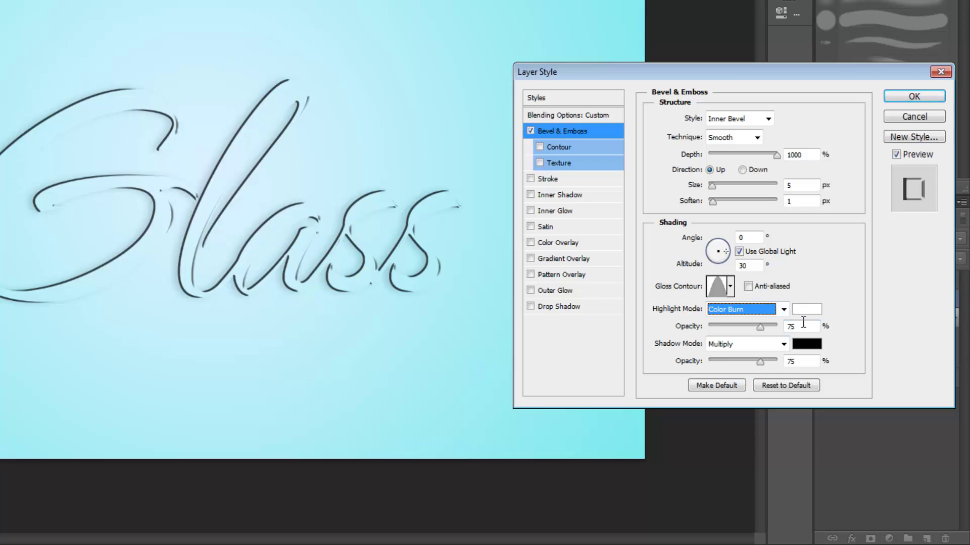
pyautogui.click(758, 326)
pyautogui.write('0')
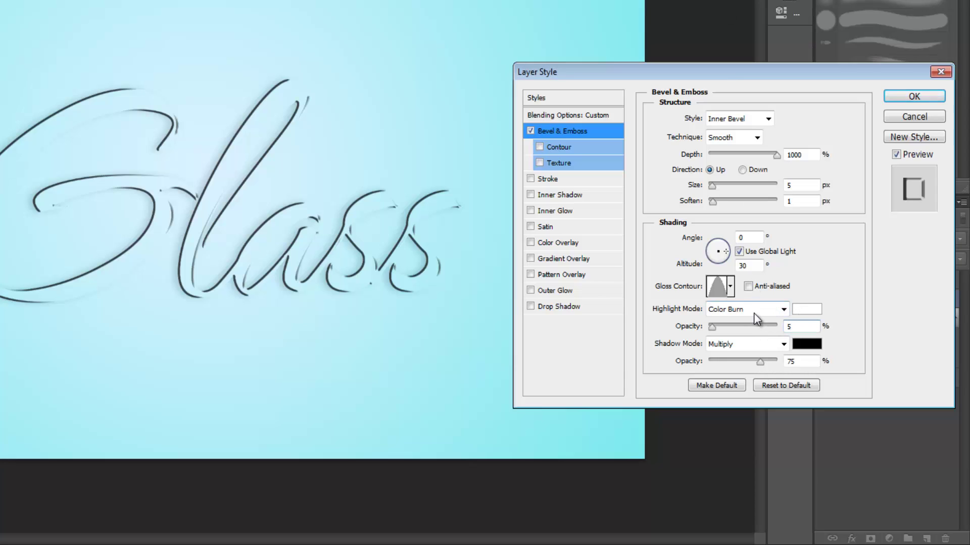
pyautogui.click(784, 346)
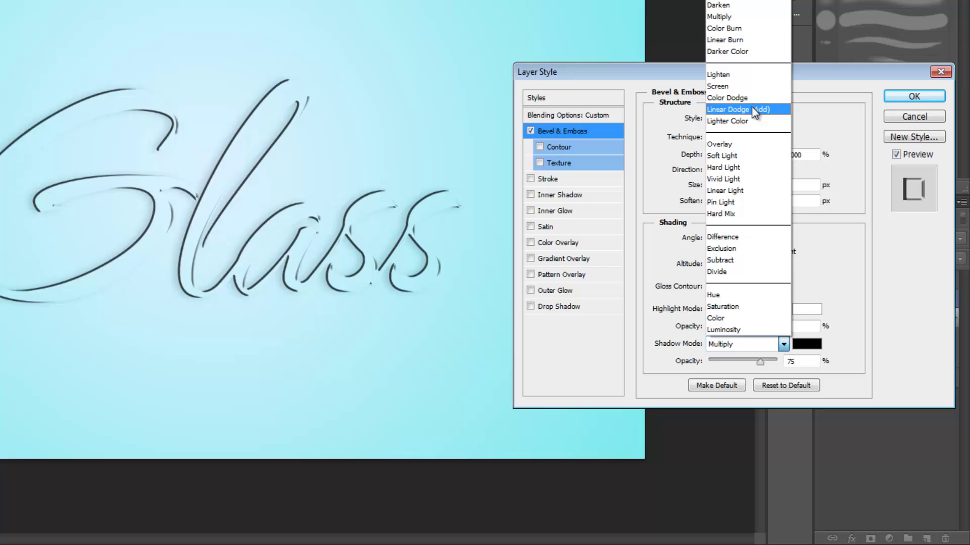
pyautogui.click(739, 40)
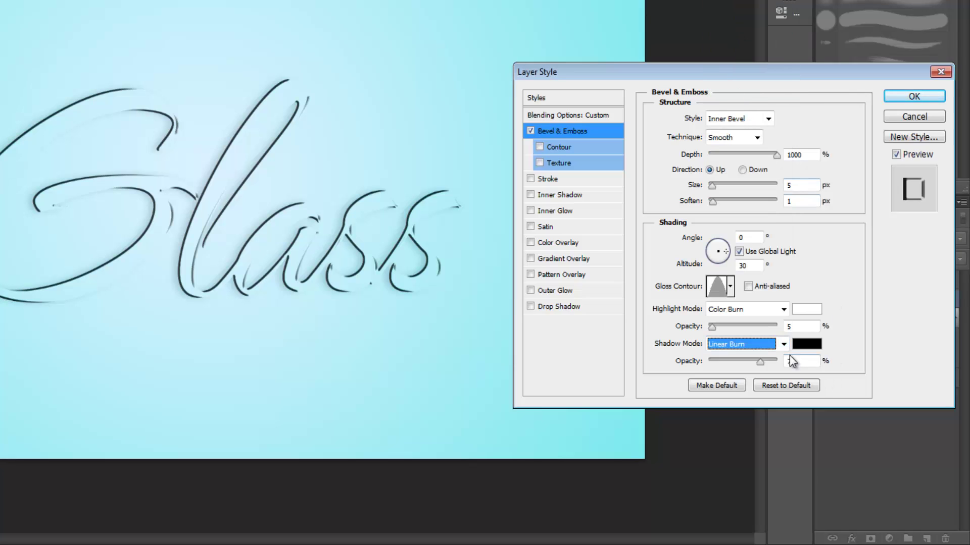
pyautogui.doubleClick(806, 361)
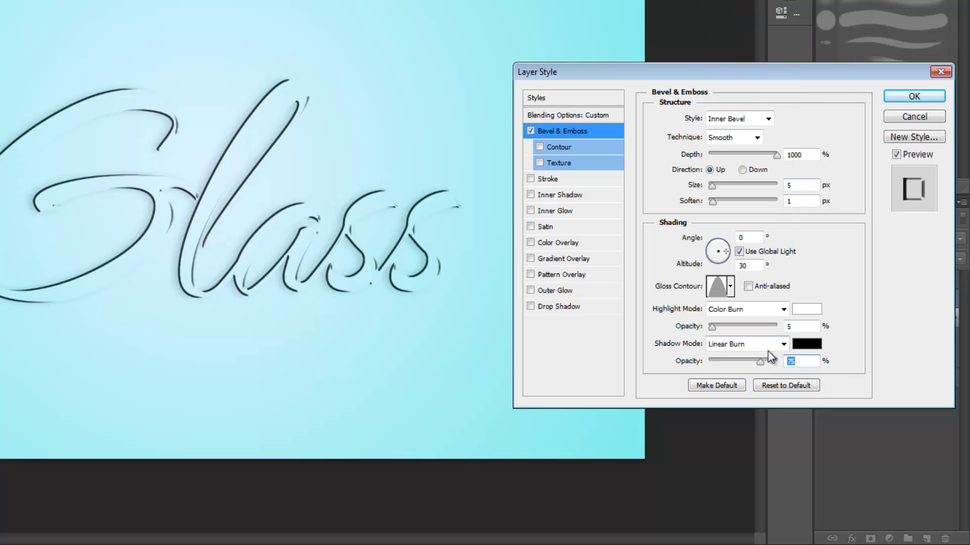
pyautogui.write('8')
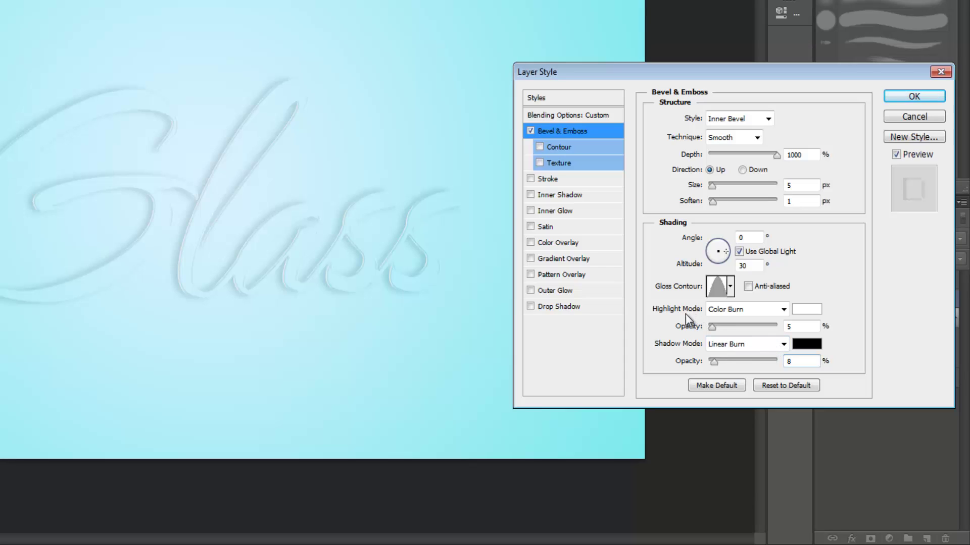
# Step: Add a Linear Burn inner shadow coloured dark teal #102222
pyautogui.click(548, 197)
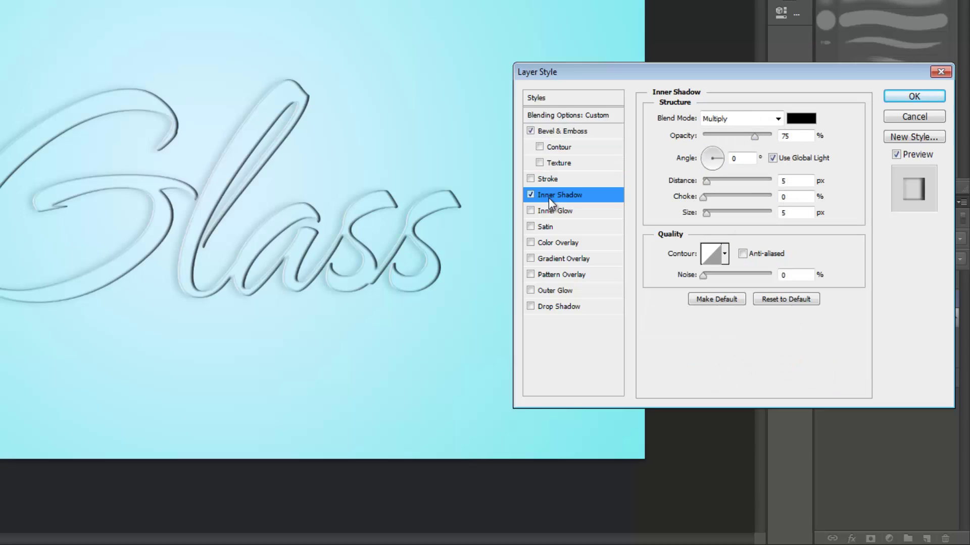
pyautogui.click(778, 120)
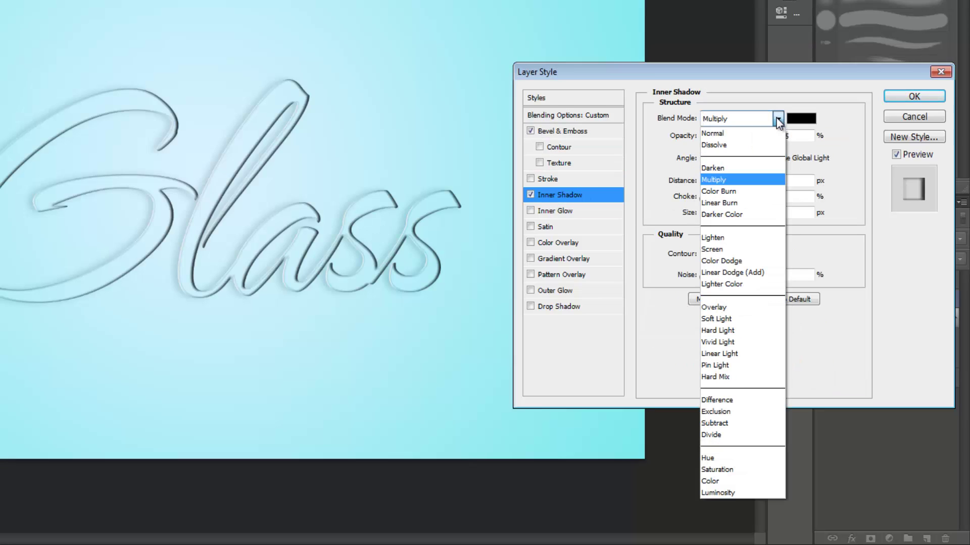
pyautogui.click(738, 196)
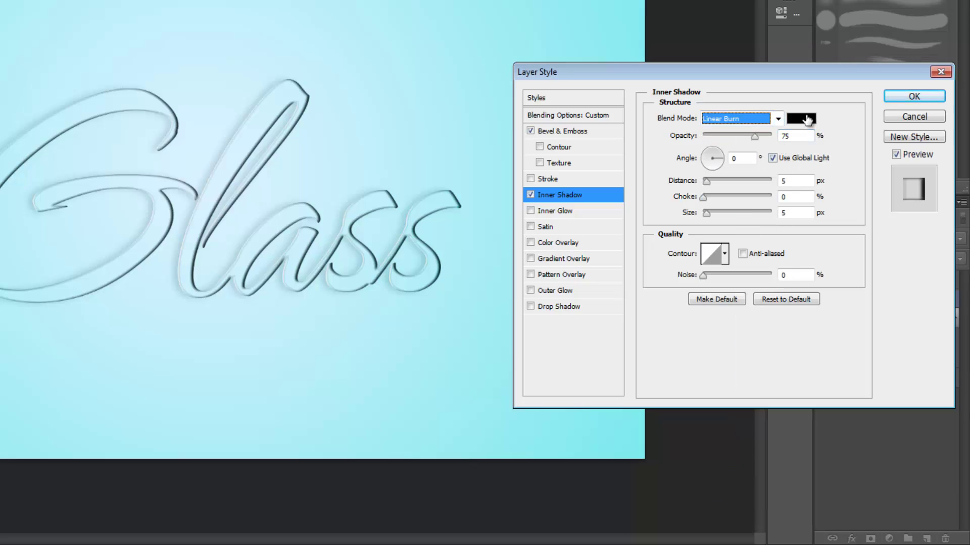
pyautogui.click(804, 120)
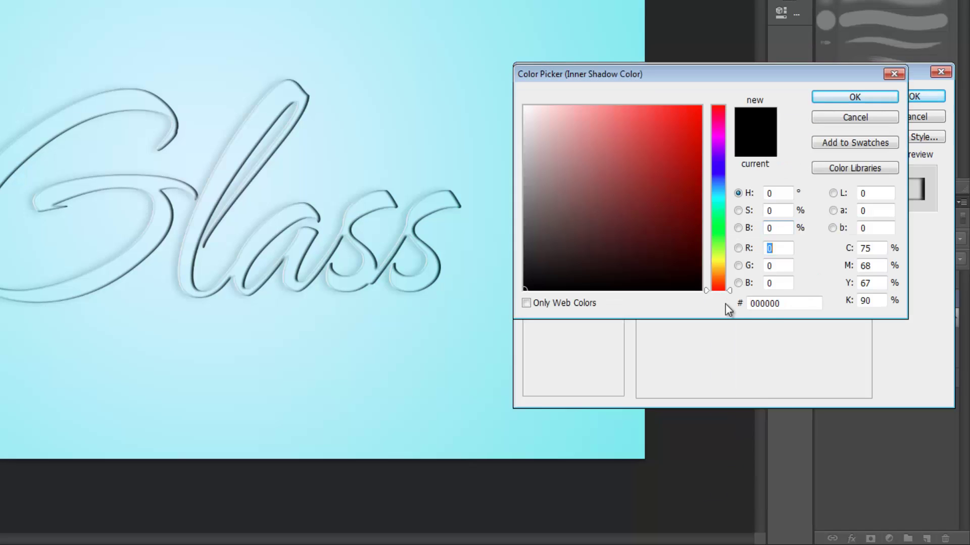
pyautogui.click(786, 303)
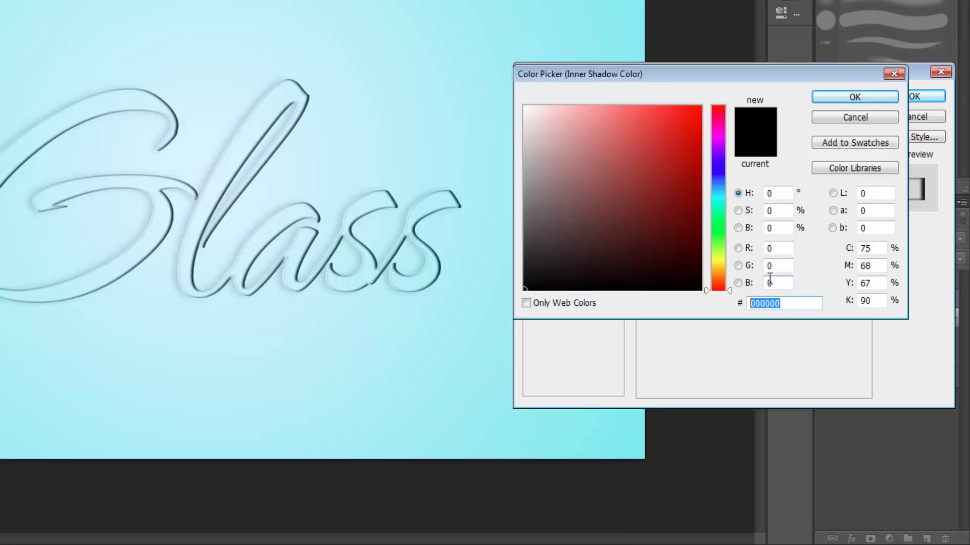
pyautogui.write('102222')
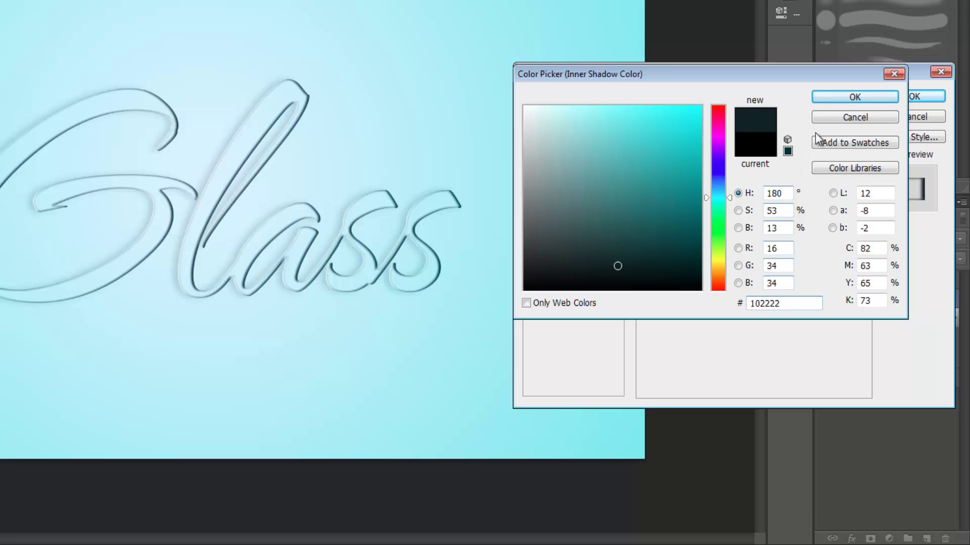
pyautogui.click(854, 97)
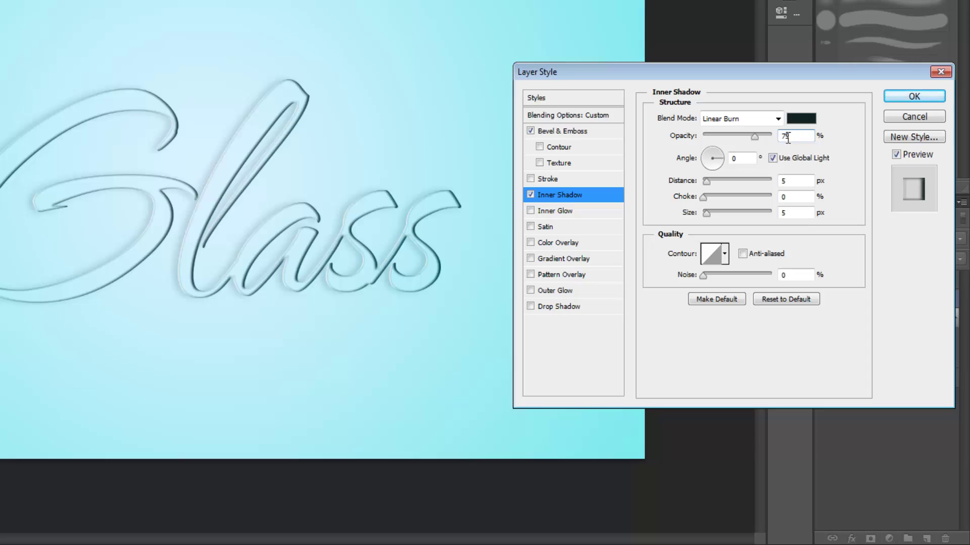
# Step: Set the inner shadow to 25% opacity, 1 px distance and 0 px size, and apply it
pyautogui.write('25')
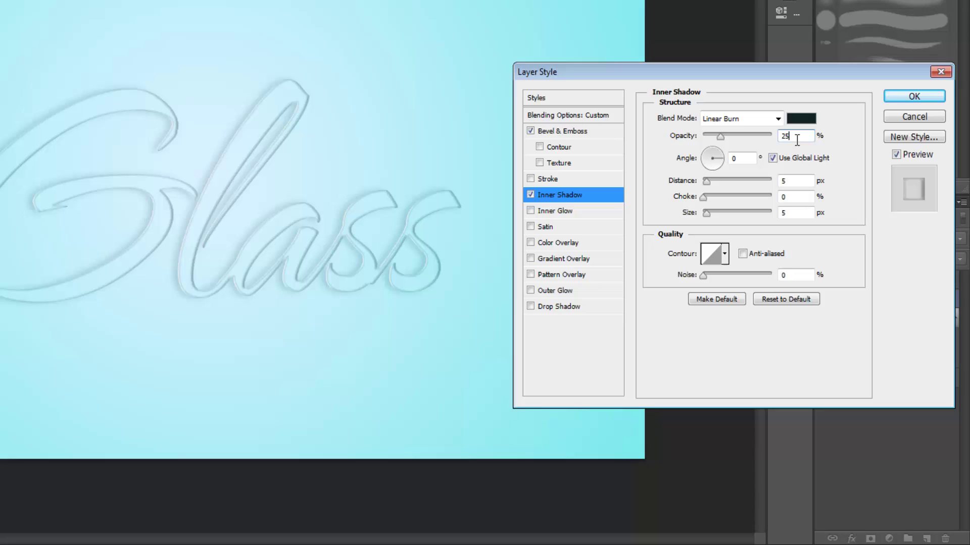
pyautogui.doubleClick(779, 181)
pyautogui.write('1')
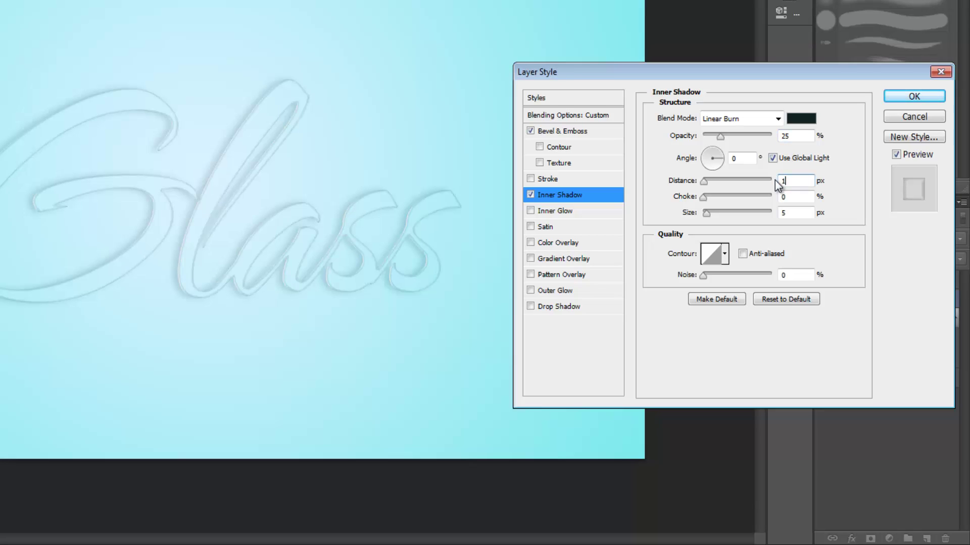
pyautogui.doubleClick(795, 213)
pyautogui.write('0')
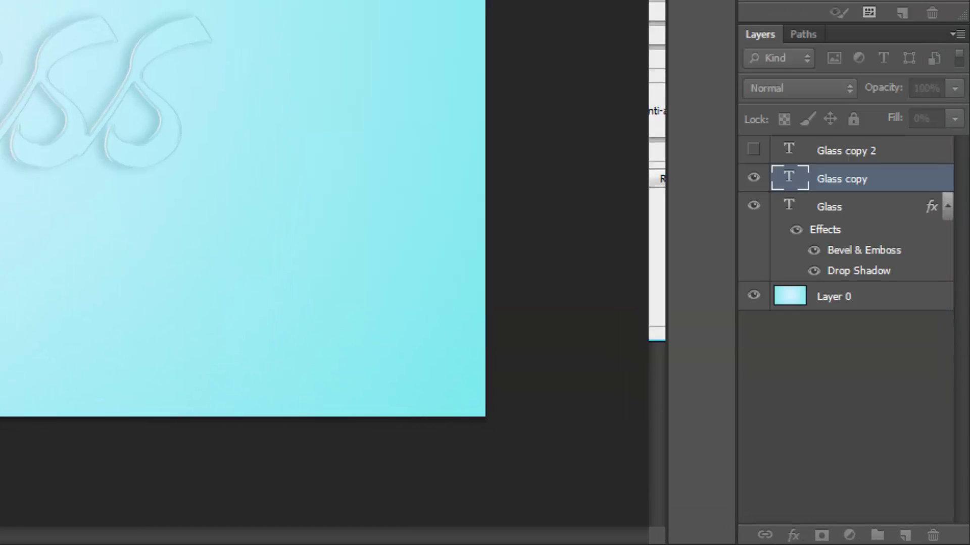
pyautogui.press('Return')
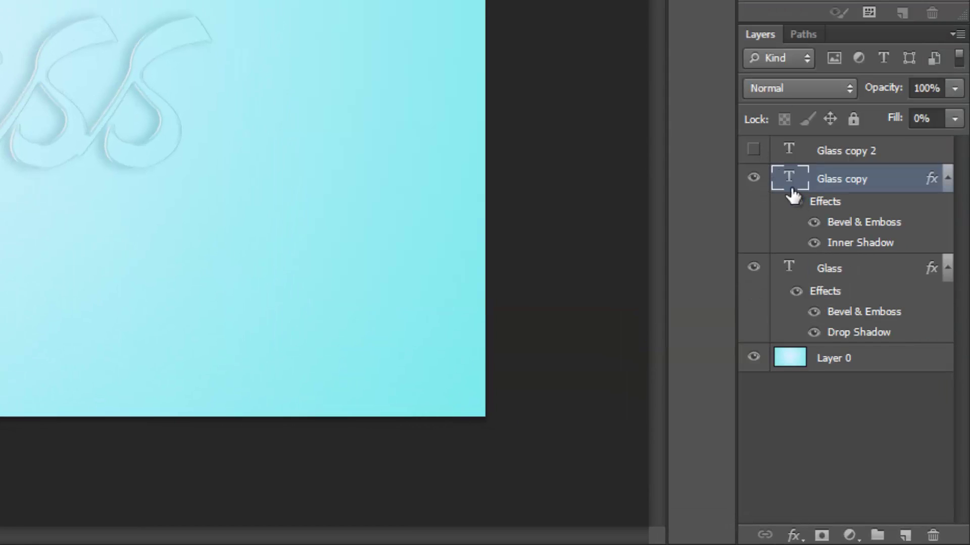
# Step: Show and select Glass copy 2 and set its fill opacity to 0%
pyautogui.click(754, 149)
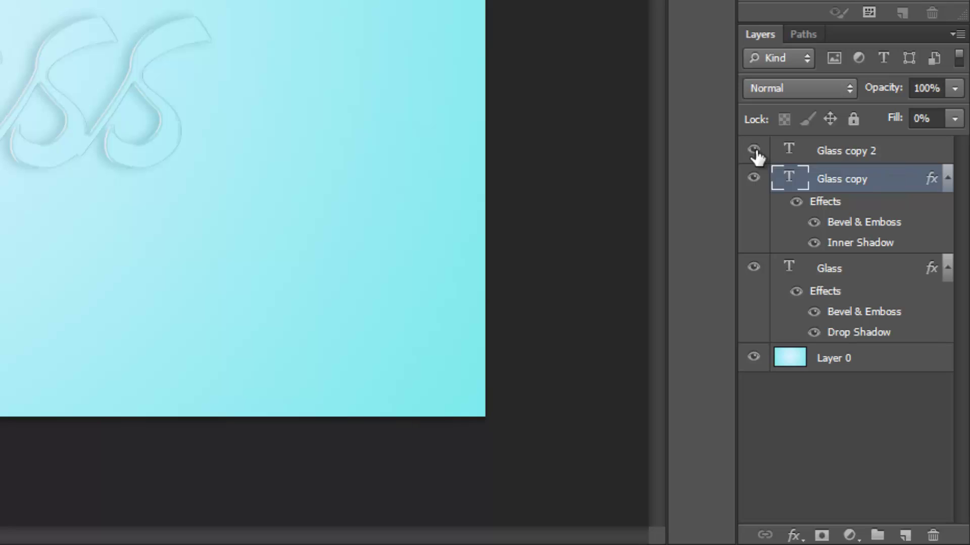
pyautogui.click(848, 151)
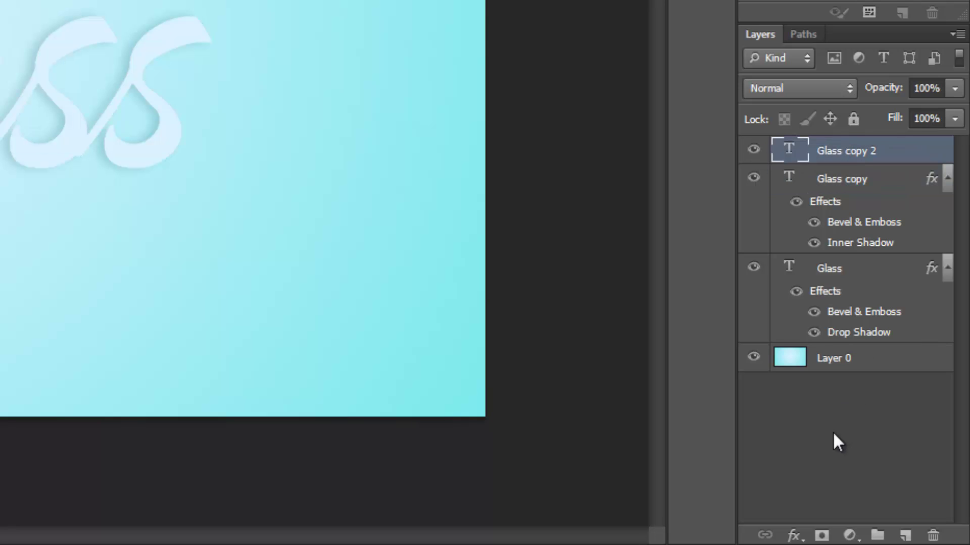
pyautogui.click(794, 535)
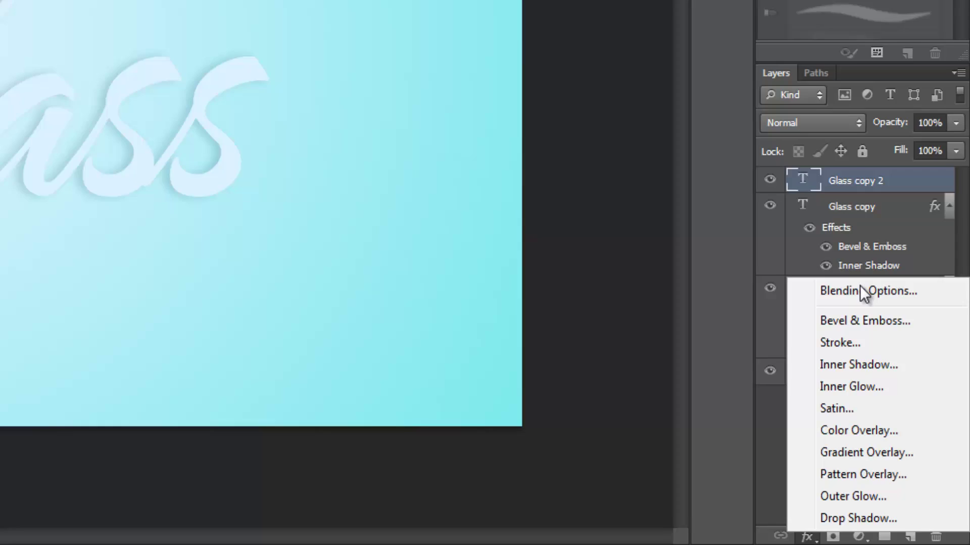
pyautogui.click(847, 273)
pyautogui.moveTo(756, 121); pyautogui.dragTo(671, 123)
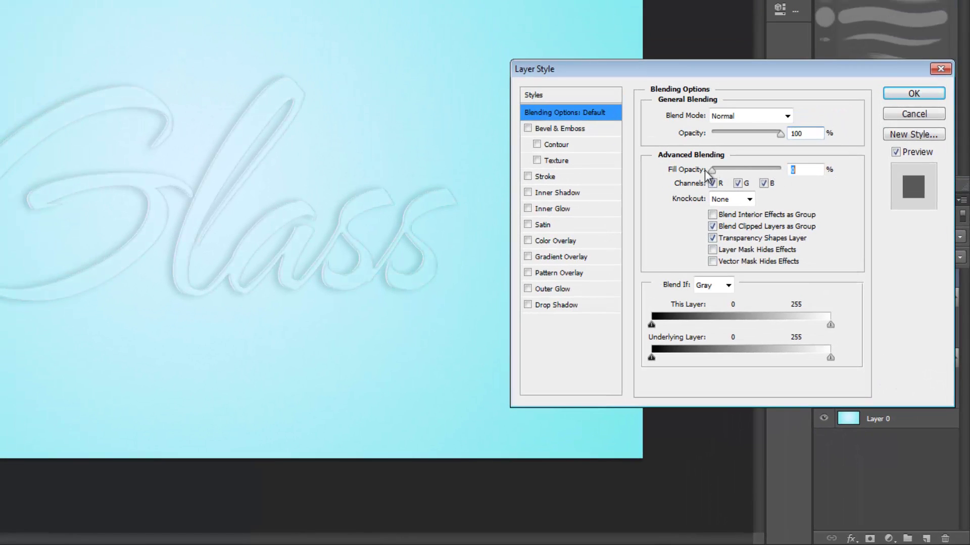
# Step: Add a Bevel & Emboss with 1000% depth and 15 px size
pyautogui.click(553, 131)
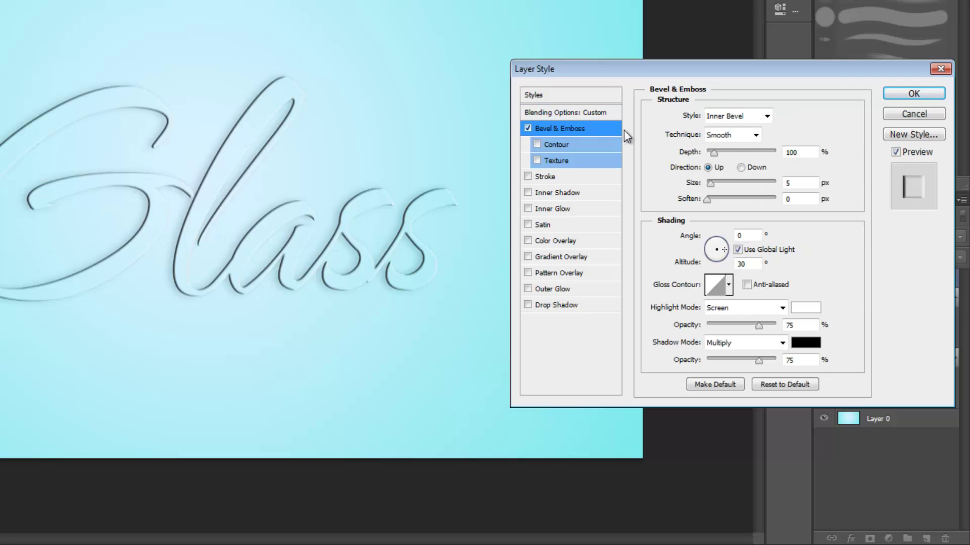
pyautogui.moveTo(714, 152); pyautogui.dragTo(803, 154)
pyautogui.click(787, 183)
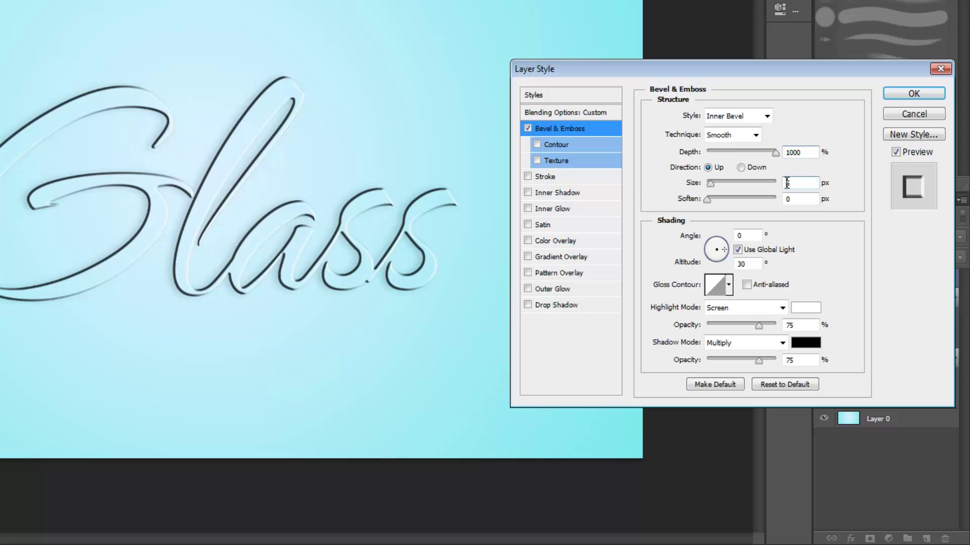
pyautogui.write('15')
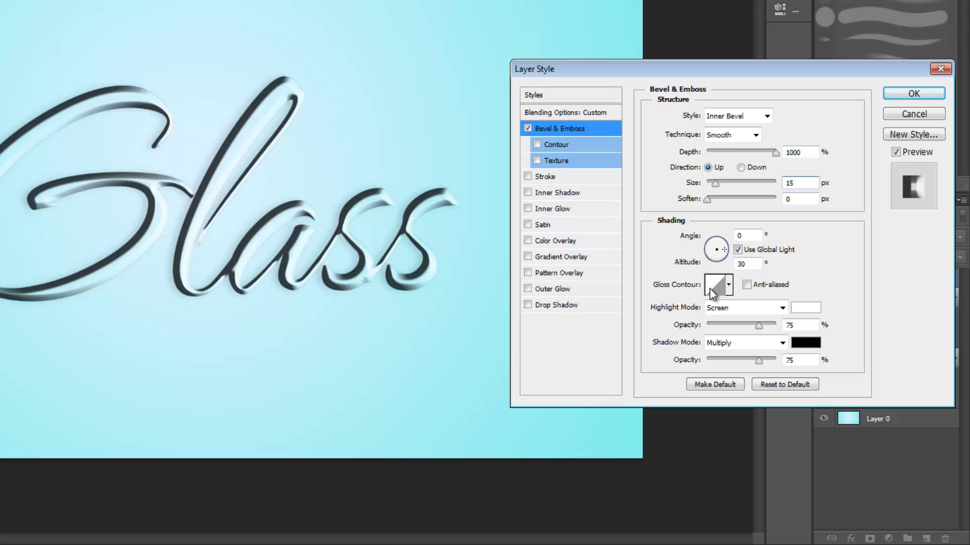
# Step: Set the bevel highlight to Linear Dodge (Add) 20% and the shadow to Linear Burn 10%
pyautogui.click(782, 307)
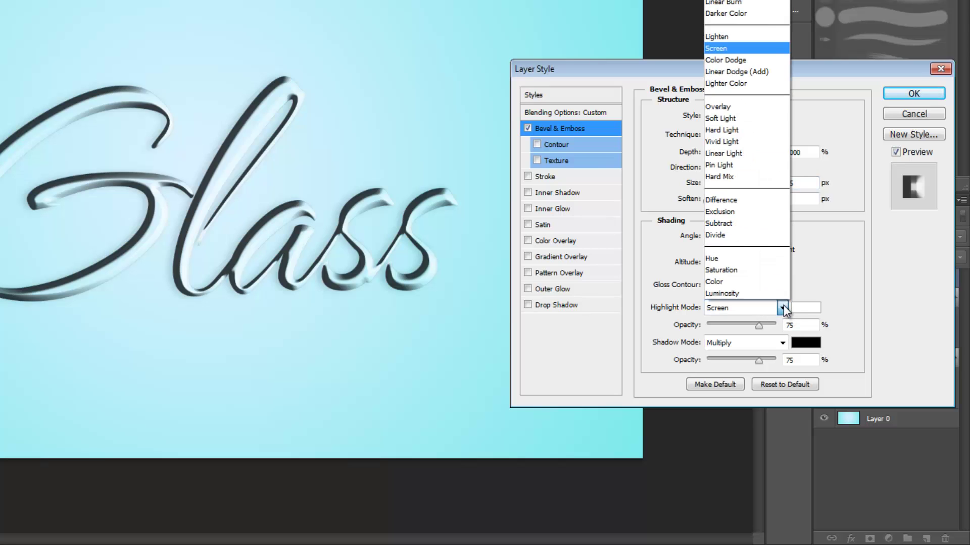
pyautogui.click(761, 71)
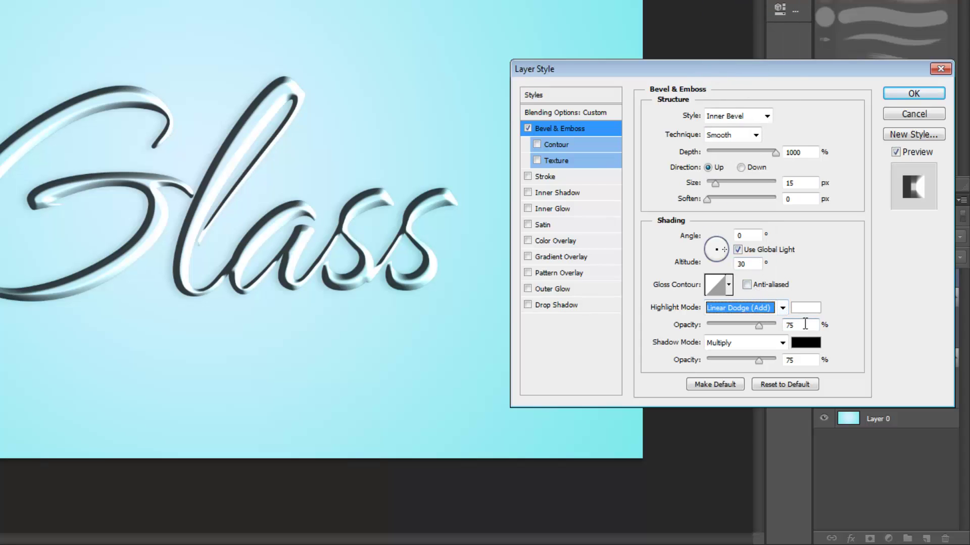
pyautogui.doubleClick(805, 324)
pyautogui.write('20')
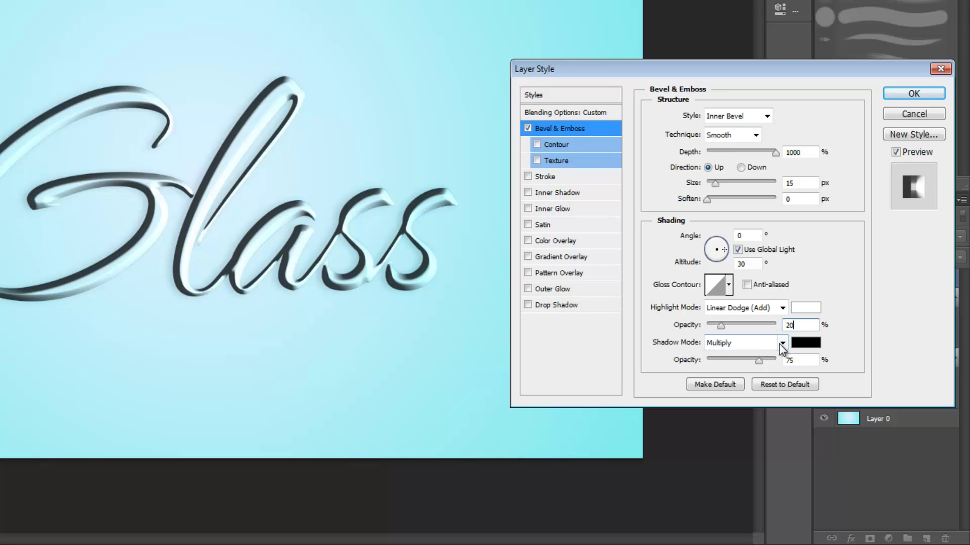
pyautogui.click(782, 345)
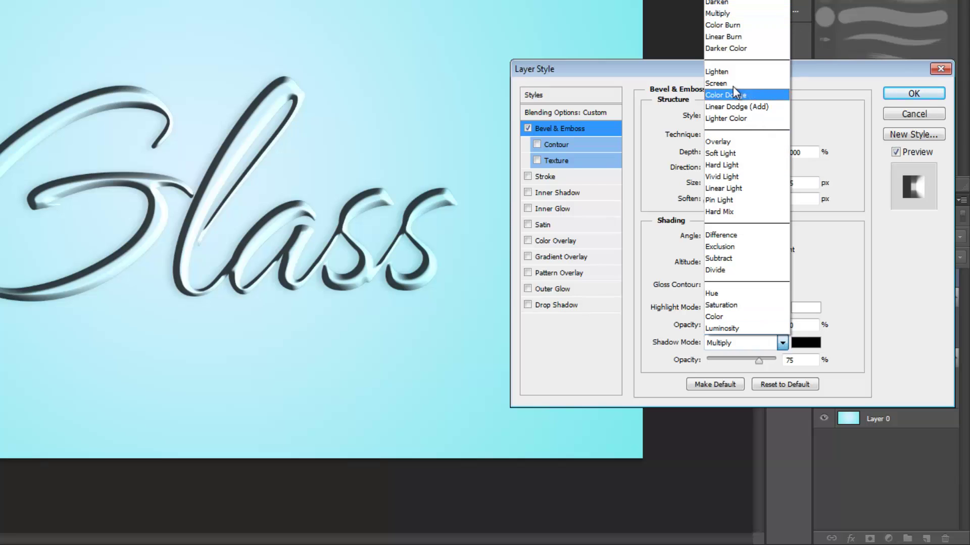
pyautogui.click(745, 36)
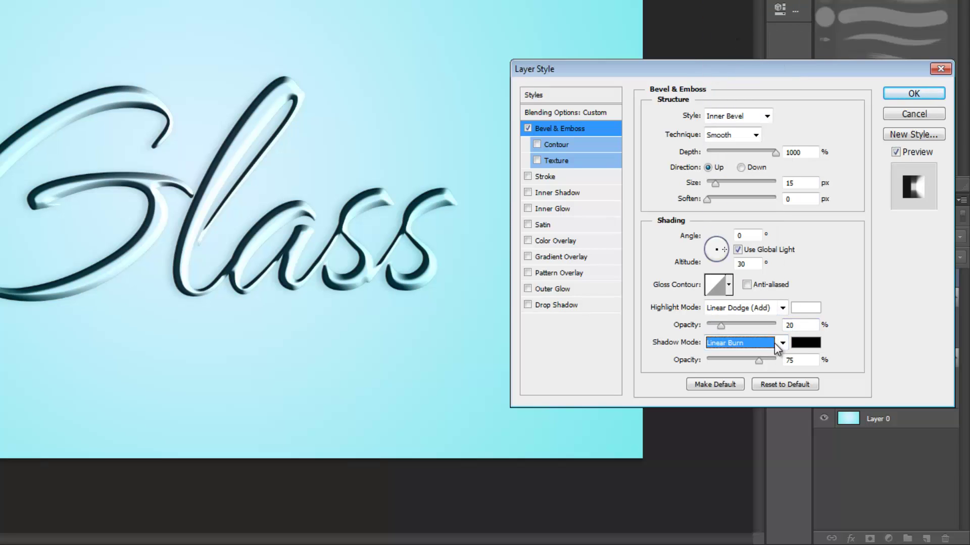
pyautogui.click(788, 361)
pyautogui.write('10')
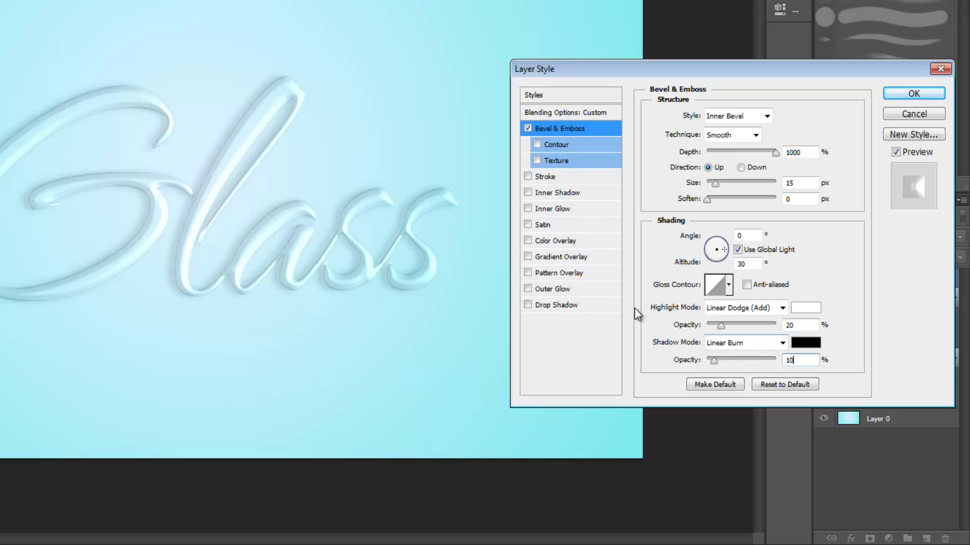
# Step: Add a drop shadow coloured dark teal #102222
pyautogui.click(562, 309)
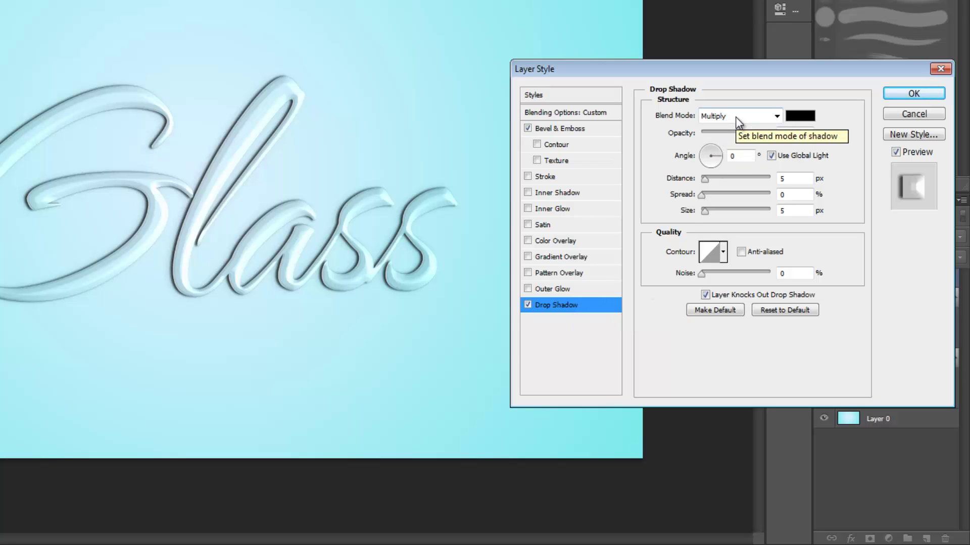
pyautogui.click(797, 117)
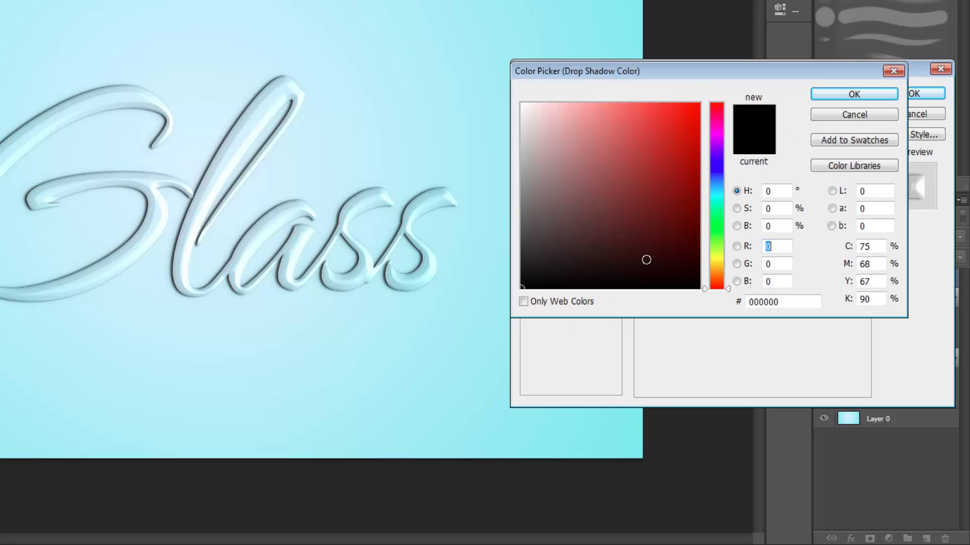
pyautogui.moveTo(782, 302); pyautogui.dragTo(740, 302)
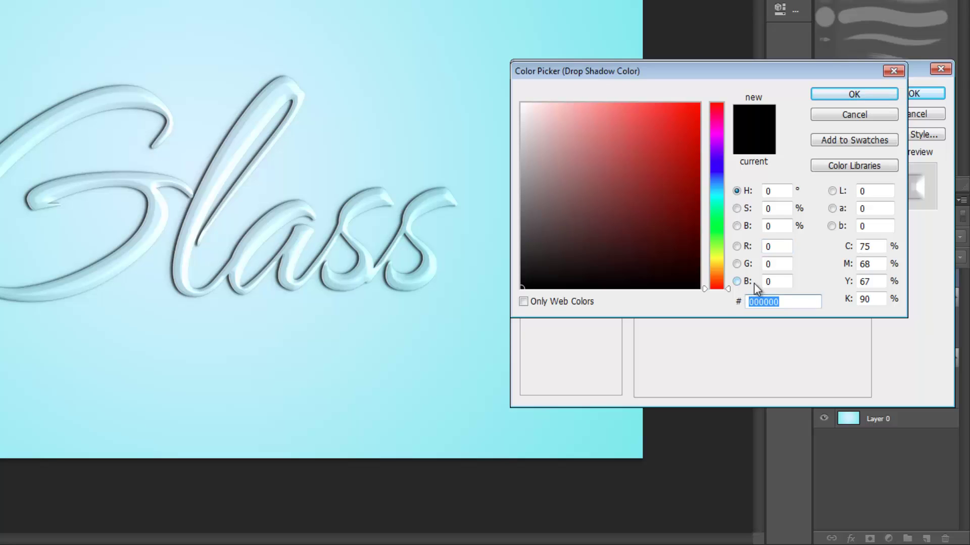
pyautogui.write('102222')
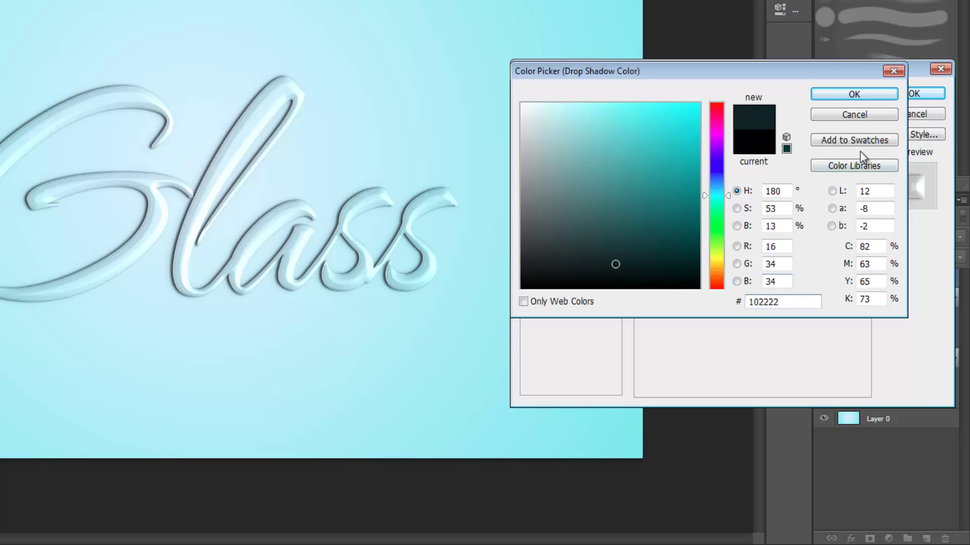
pyautogui.click(846, 94)
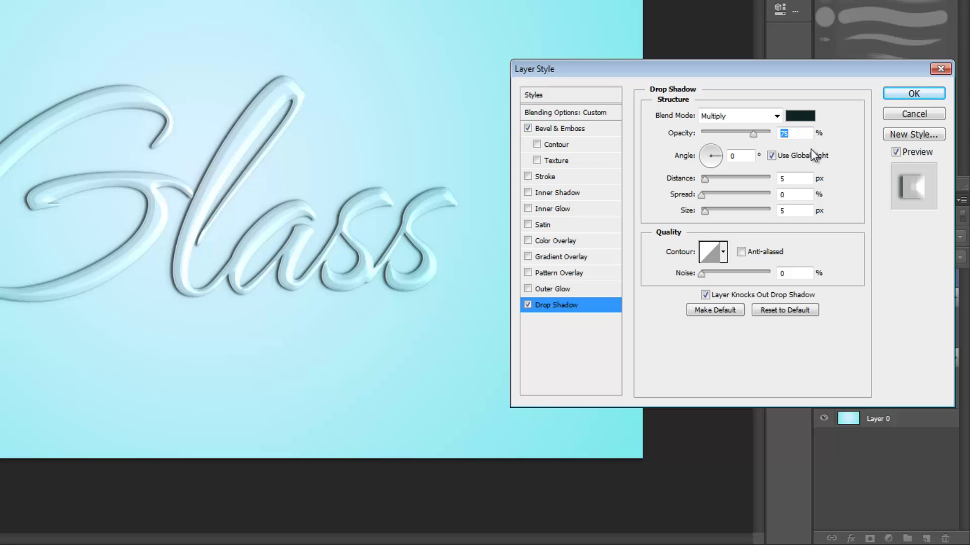
# Step: Set the drop shadow to 80% opacity, 2 px distance and 10 px size
pyautogui.write('80')
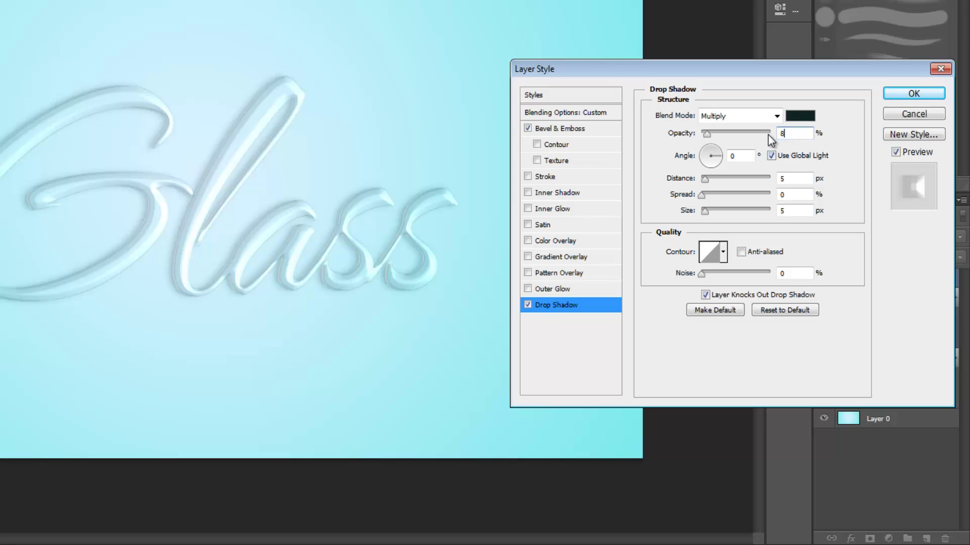
pyautogui.doubleClick(782, 178)
pyautogui.write('2')
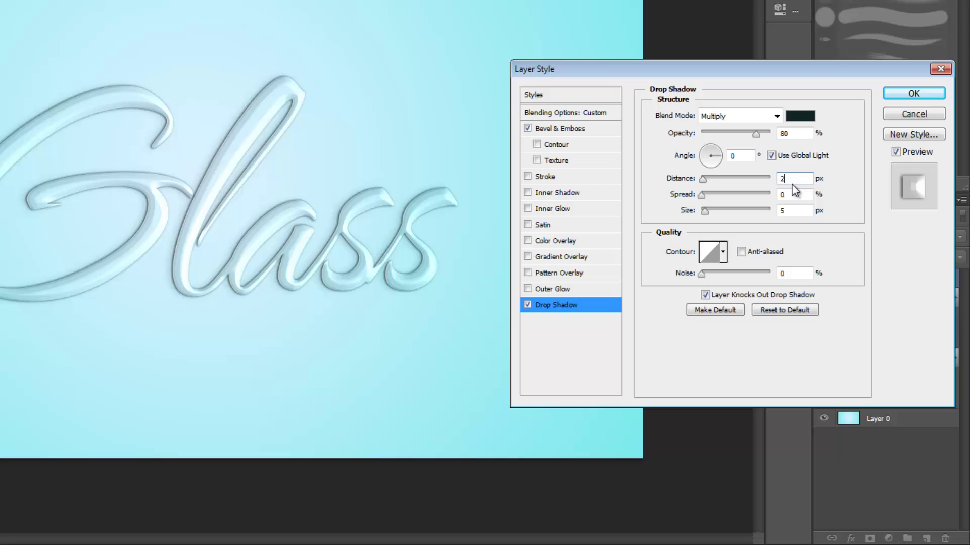
pyautogui.doubleClick(786, 210)
pyautogui.write('10')
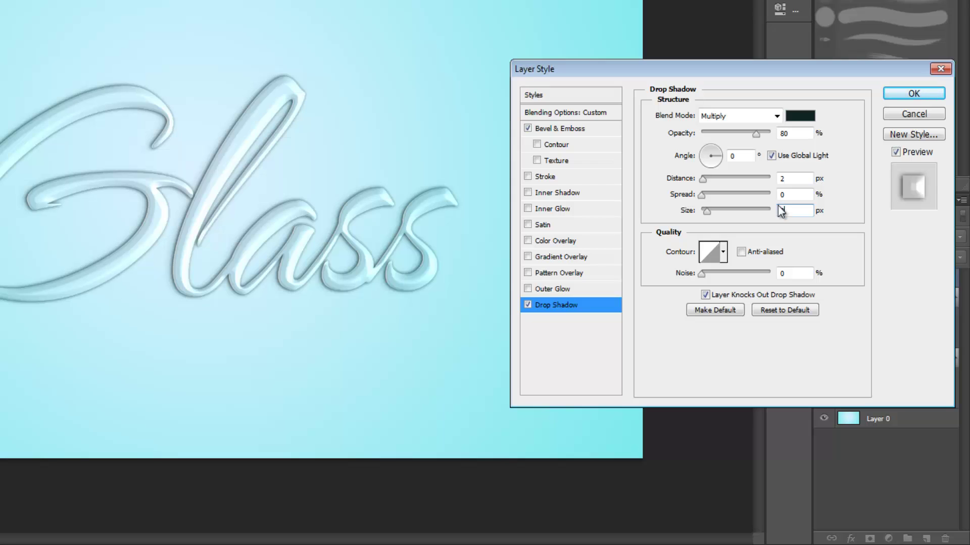
# Step: Add a 1 px inside stroke in Overlay mode at 50% opacity
pyautogui.click(540, 177)
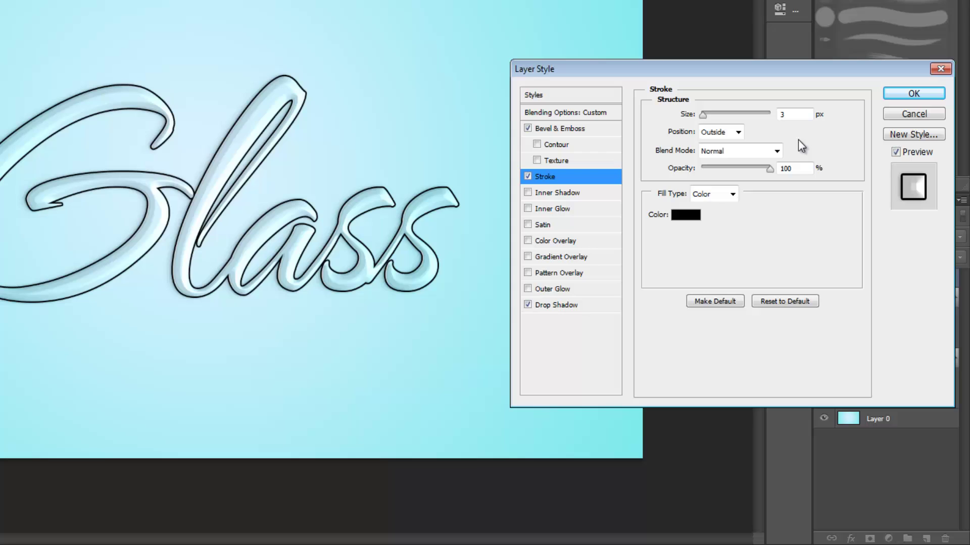
pyautogui.doubleClick(781, 115)
pyautogui.write('1')
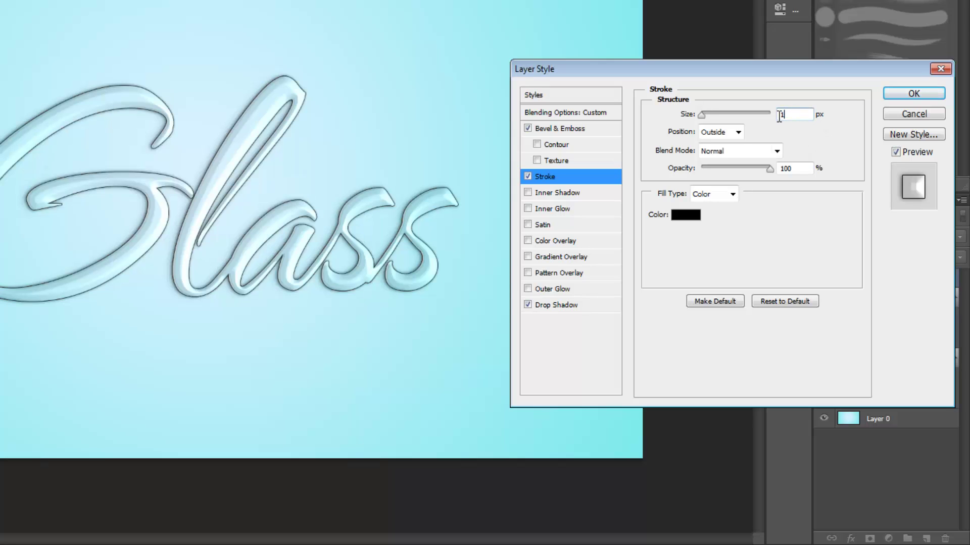
pyautogui.click(738, 132)
pyautogui.click(722, 159)
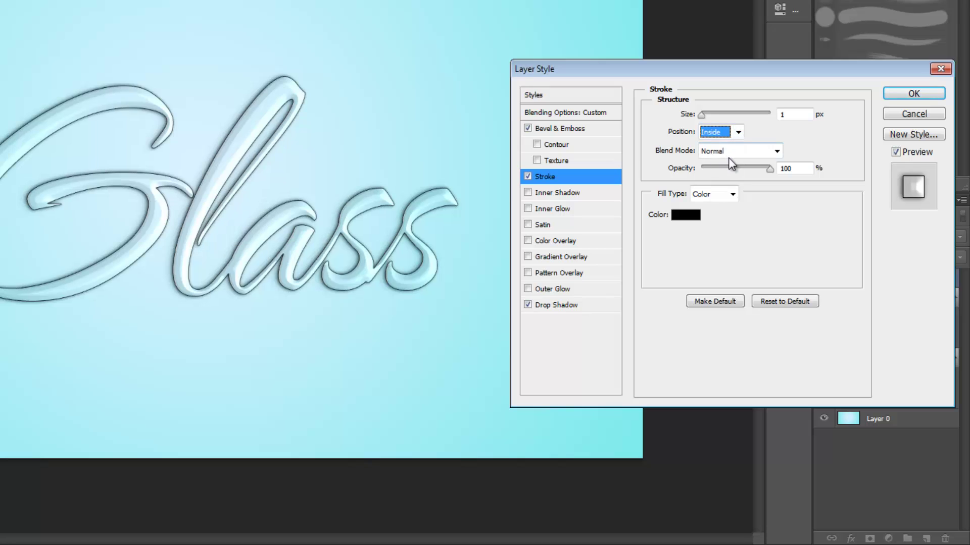
pyautogui.click(776, 151)
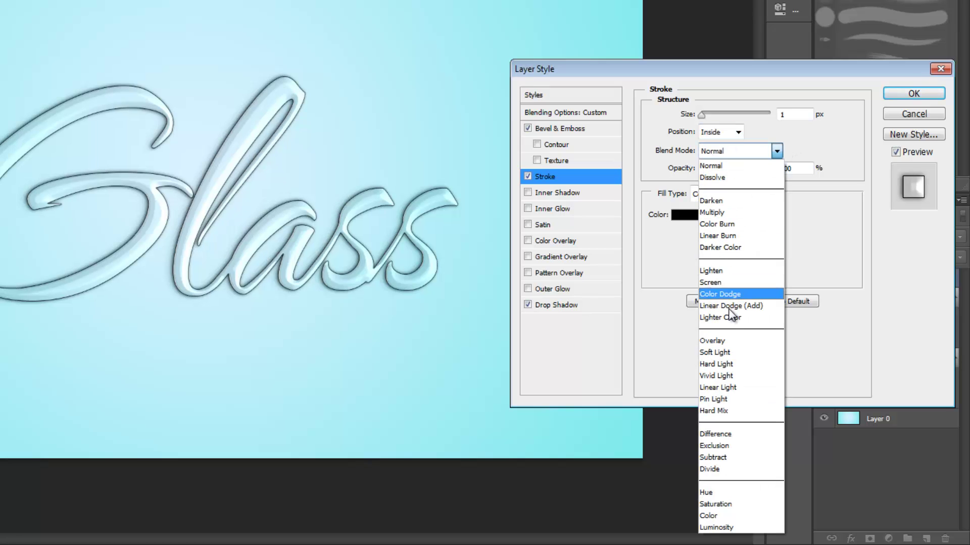
pyautogui.click(721, 340)
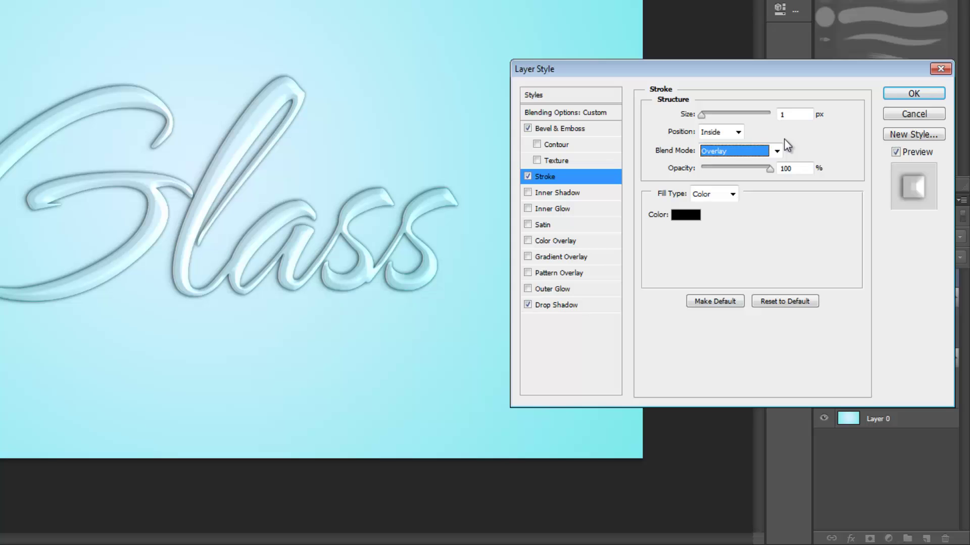
pyautogui.click(796, 169)
pyautogui.write('50')
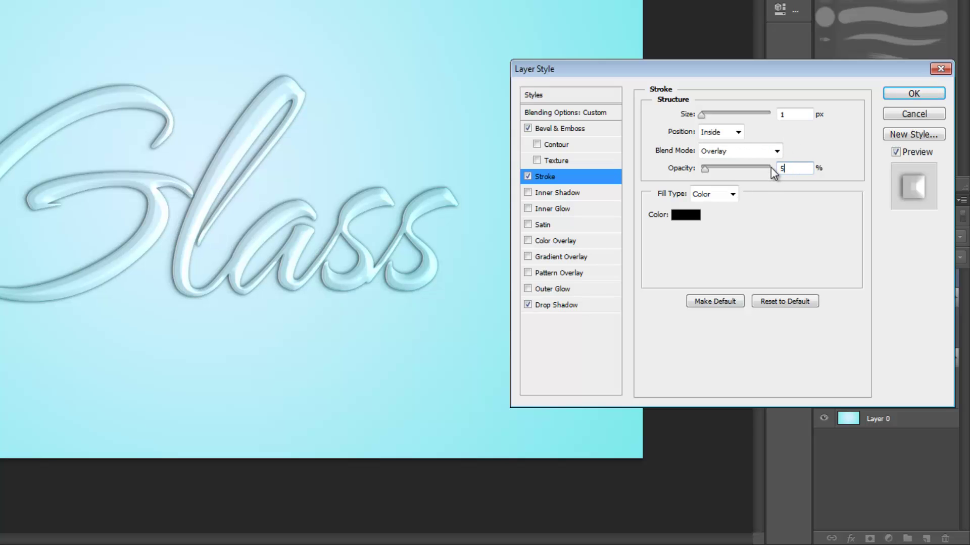
# Step: Set the stroke colour to grey #999999
pyautogui.click(689, 215)
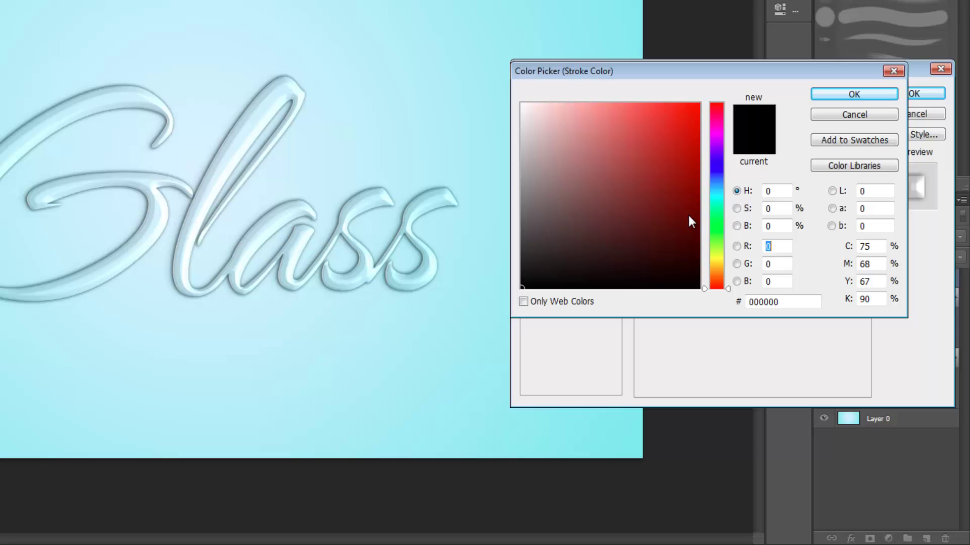
pyautogui.click(789, 301)
pyautogui.write('999999')
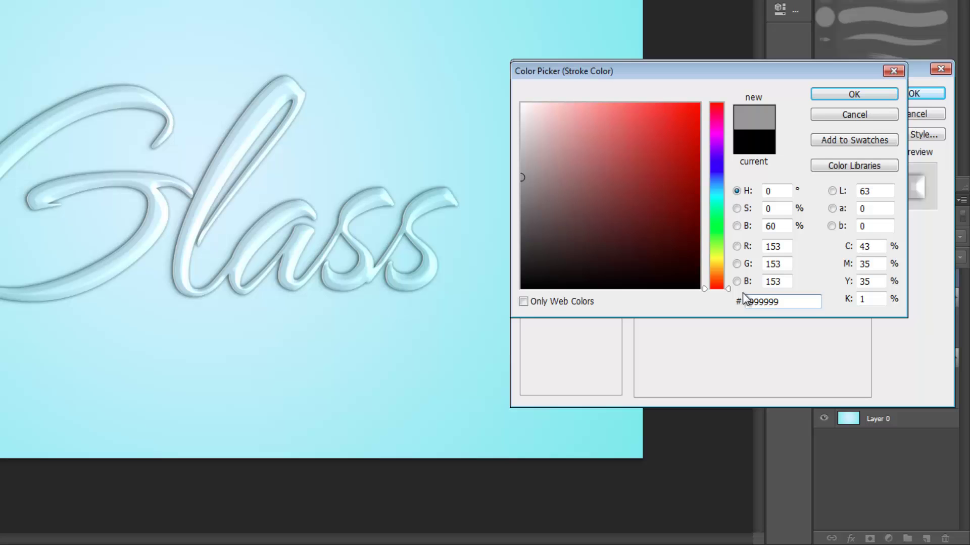
pyautogui.click(845, 99)
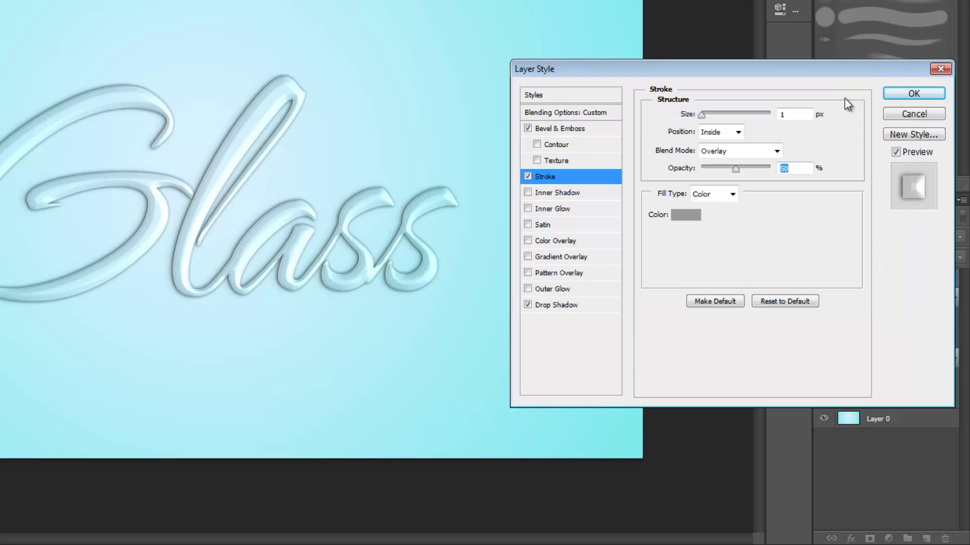
# Step: Confirm the Layer Style dialog to apply Bevel & Emboss, Drop Shadow and Stroke to Glass copy 2
pyautogui.click(896, 95)
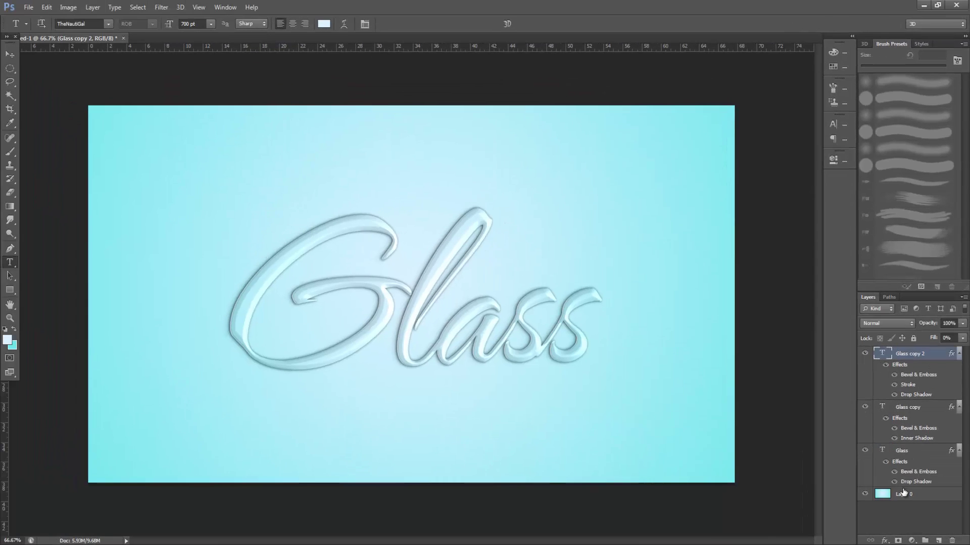